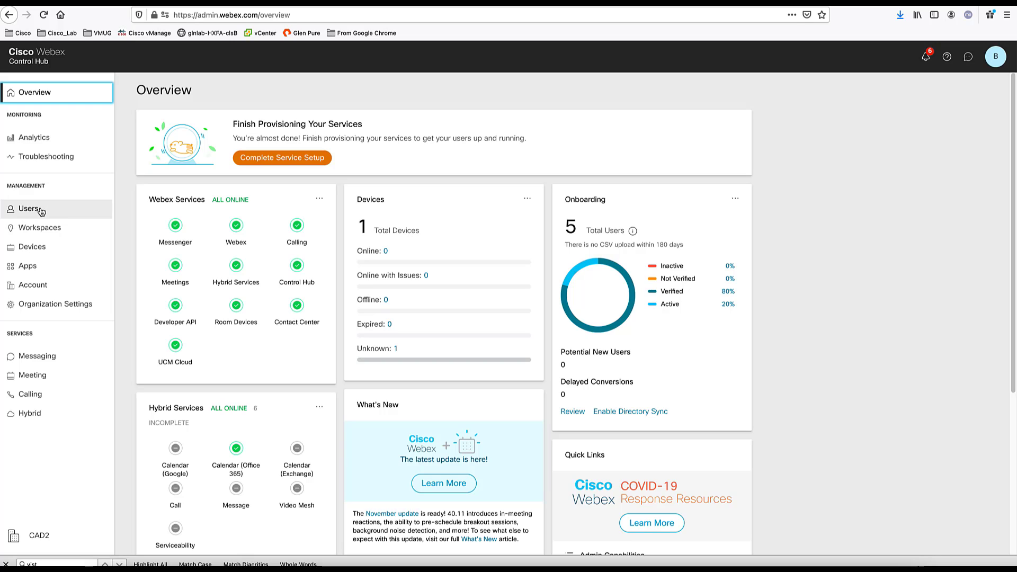
- Open the organisation's Users list and bring up the Manage Users dialog
left_click(41, 211)
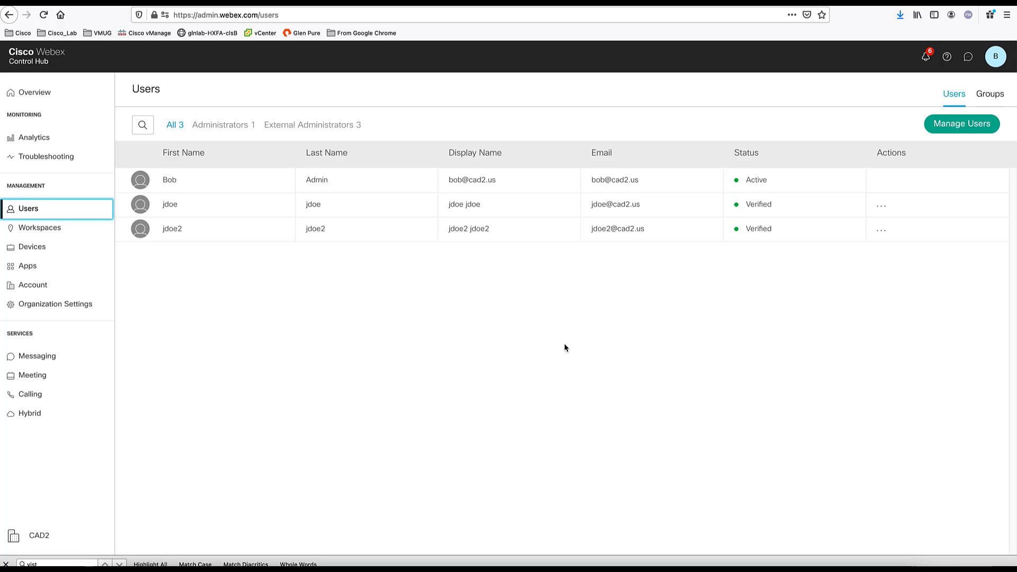
left_click(940, 127)
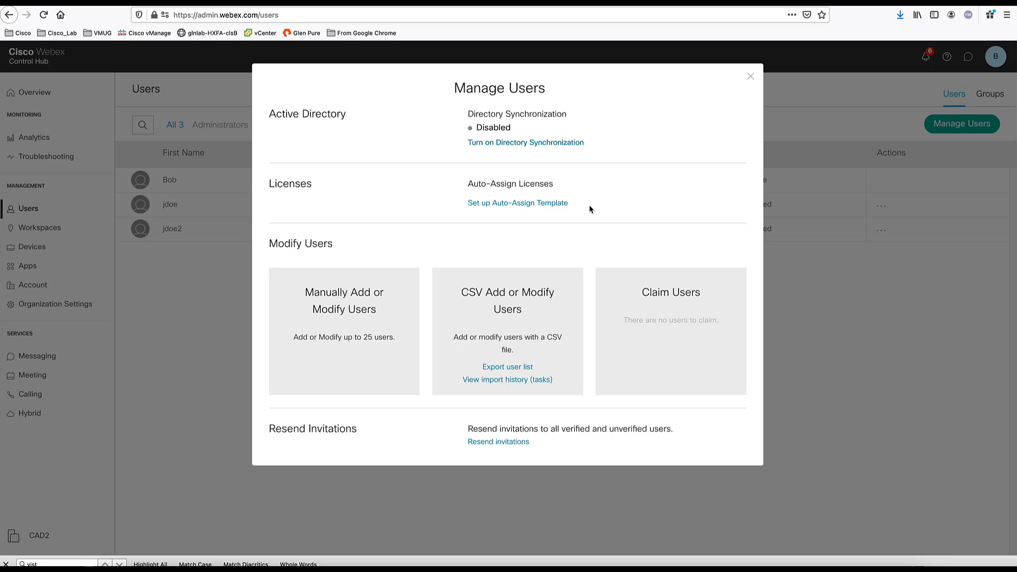
- View the Auto-Assign Template setup, then go back and choose Manually Add or Modify Users
left_click(553, 204)
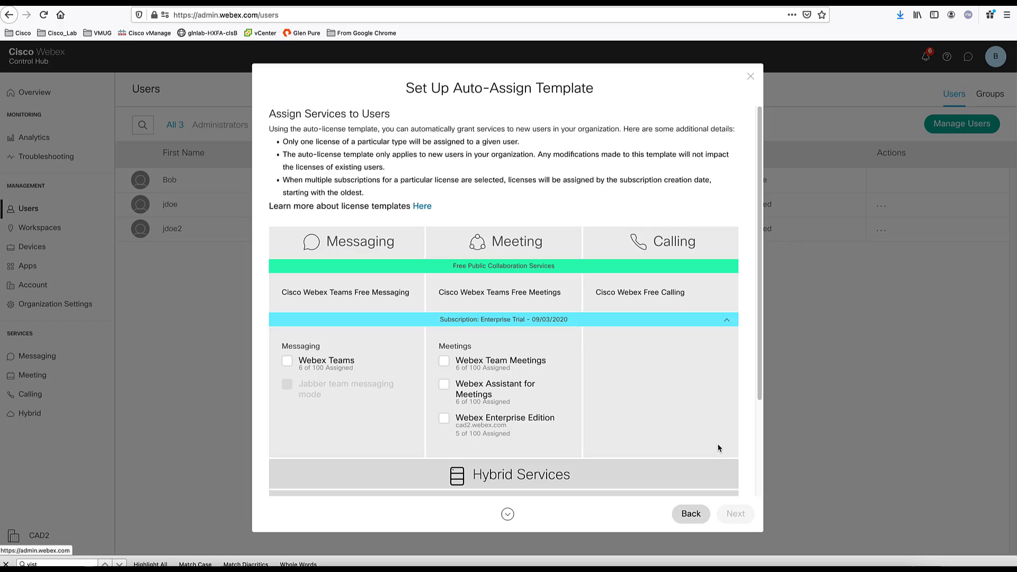
left_click(693, 516)
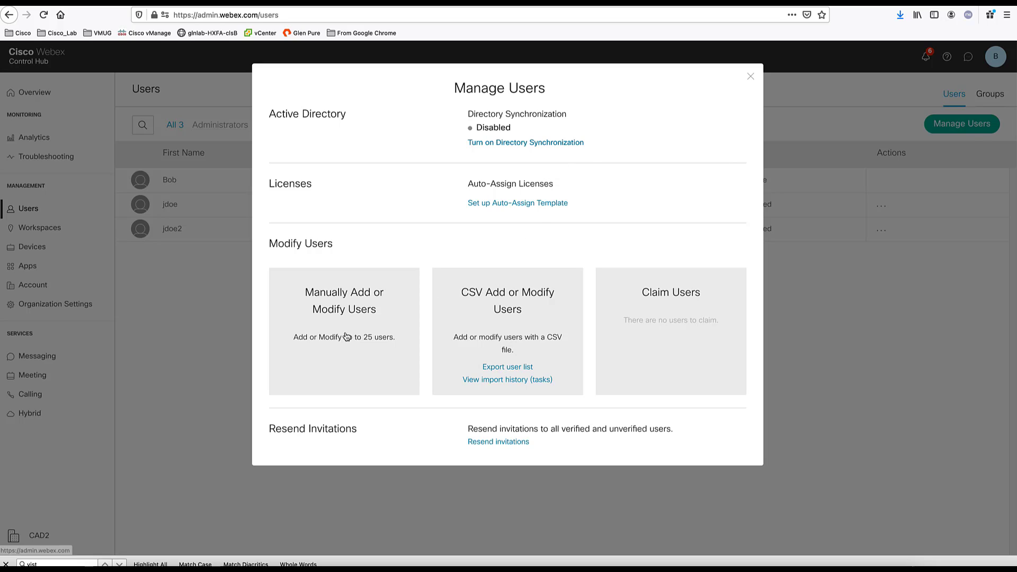
left_click(337, 300)
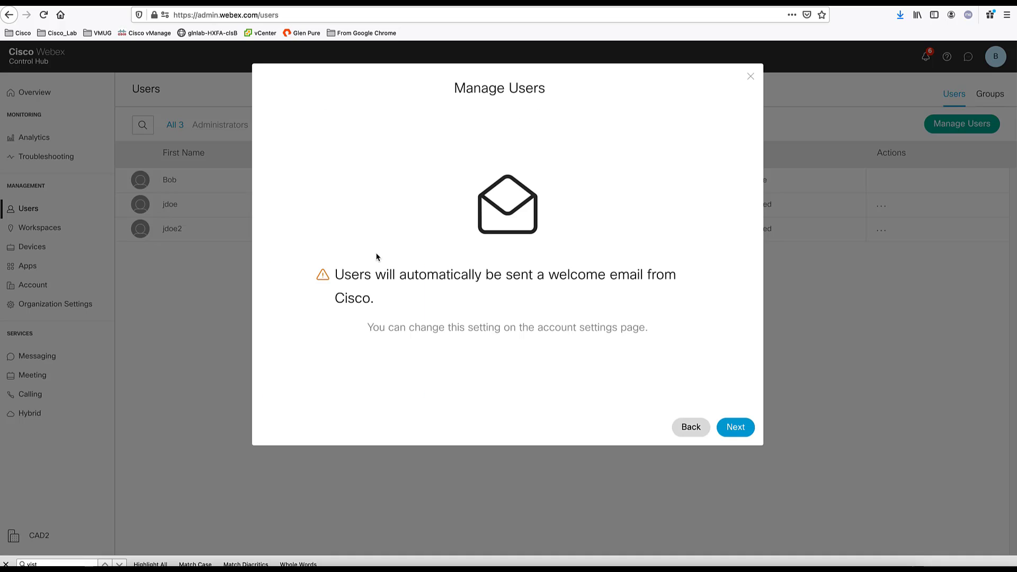
- Enter the new user's first name, last name and email address by Names and Email, and queue them for review
left_click(740, 429)
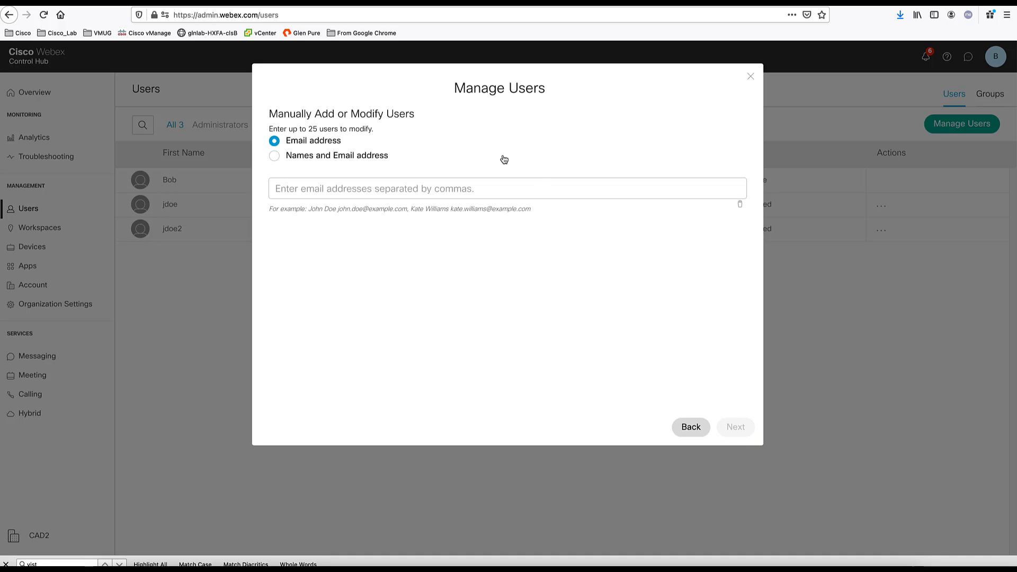
left_click(304, 159)
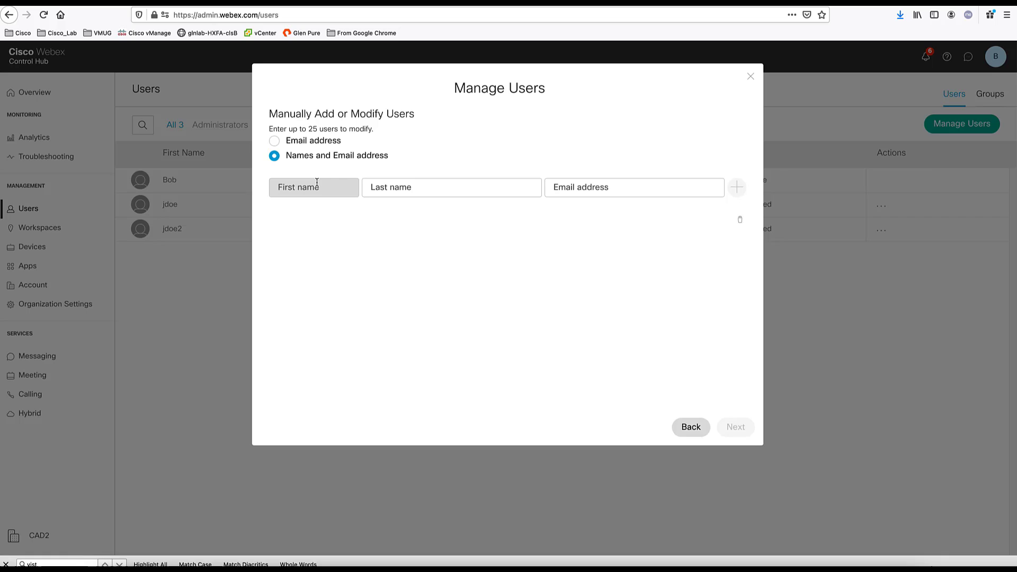
left_click(316, 182)
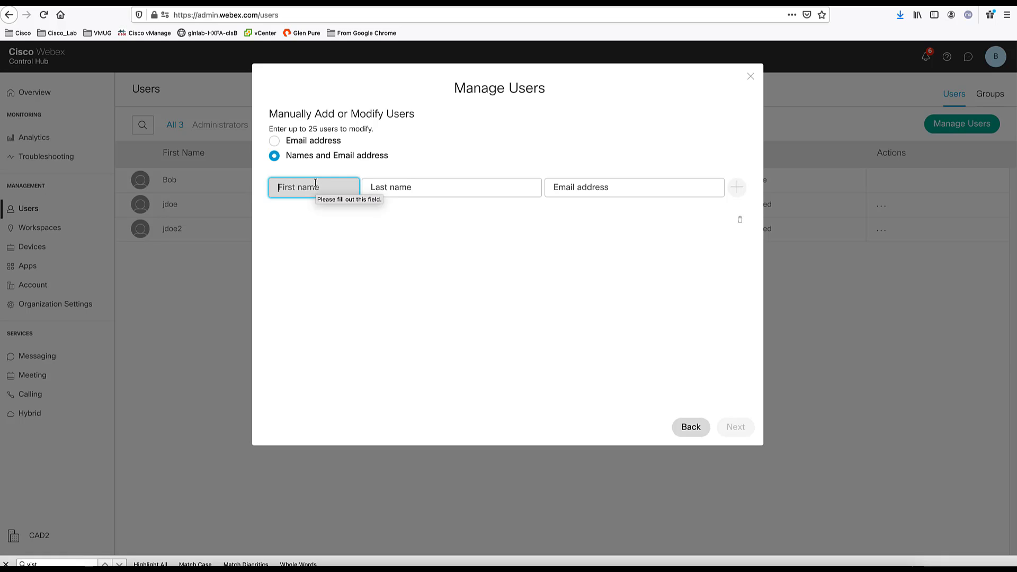
type("R")
left_click(300, 203)
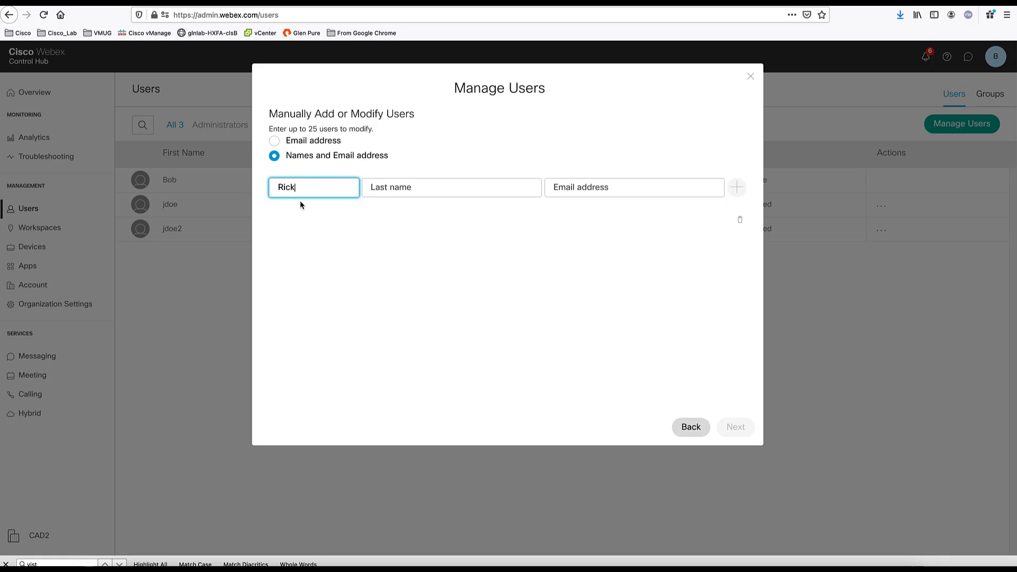
left_click(389, 183)
type("Sa")
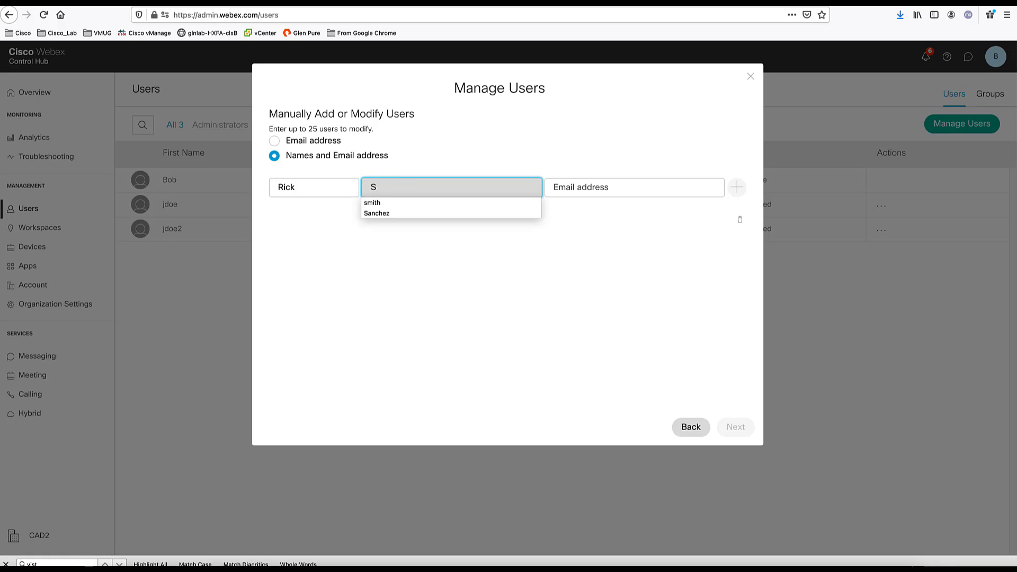
left_click(390, 202)
key("Tab")
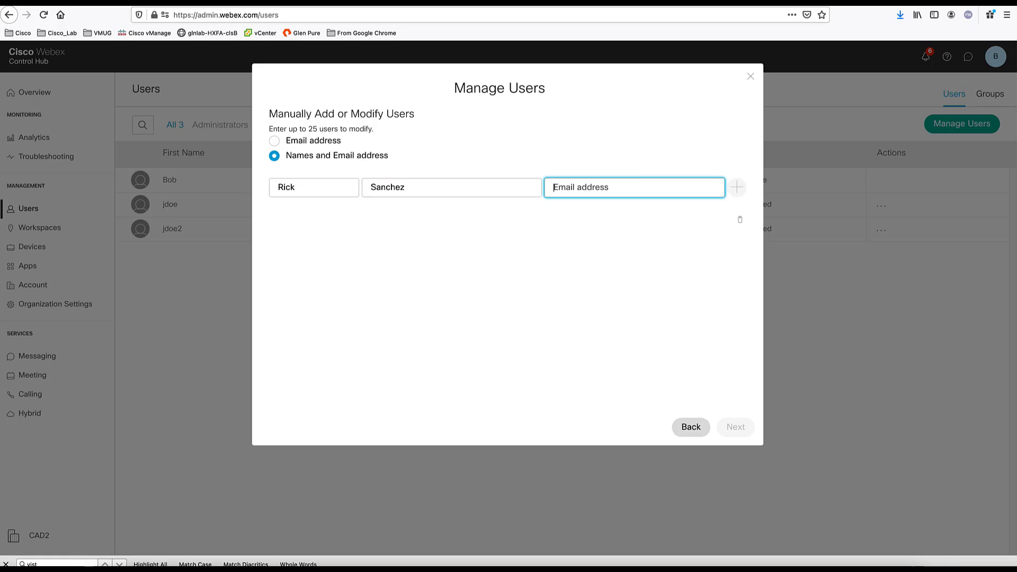
type("rs")
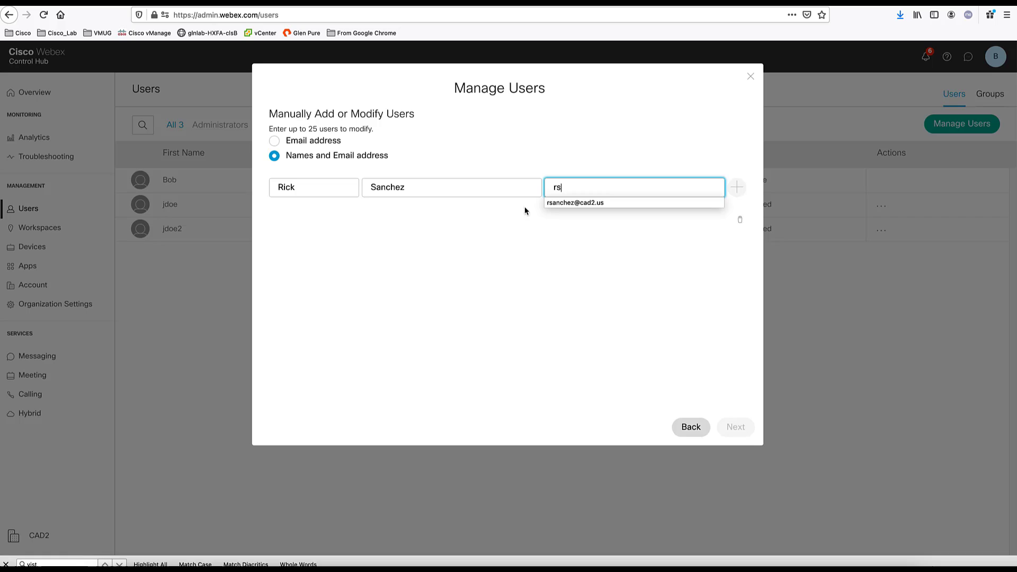
left_click(571, 203)
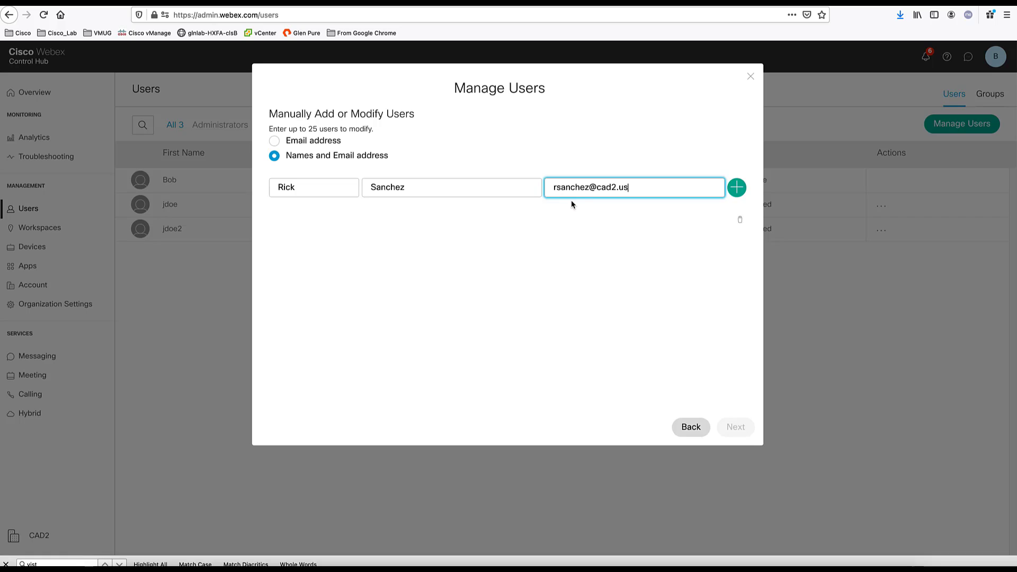
left_click(738, 189)
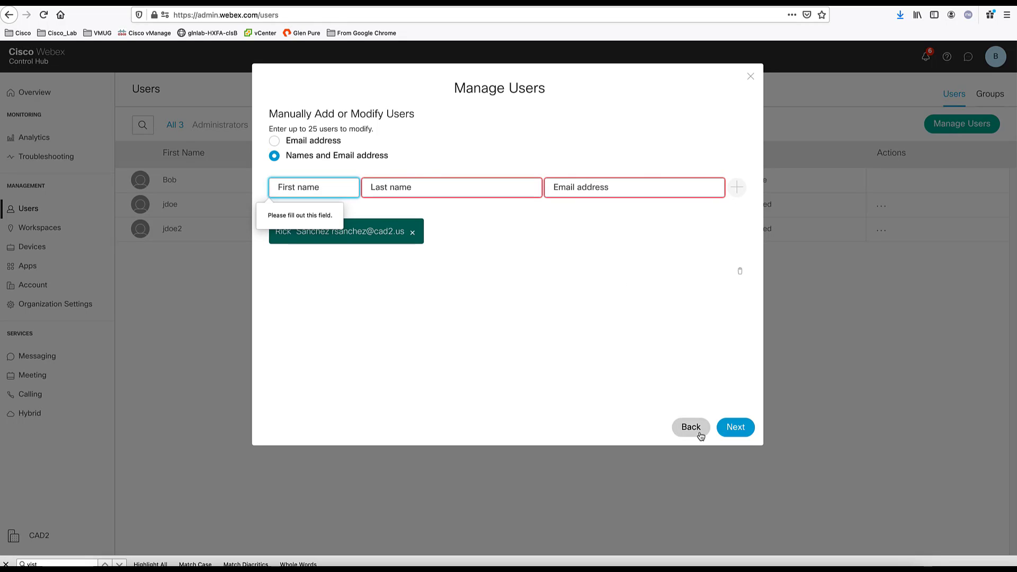
left_click(741, 430)
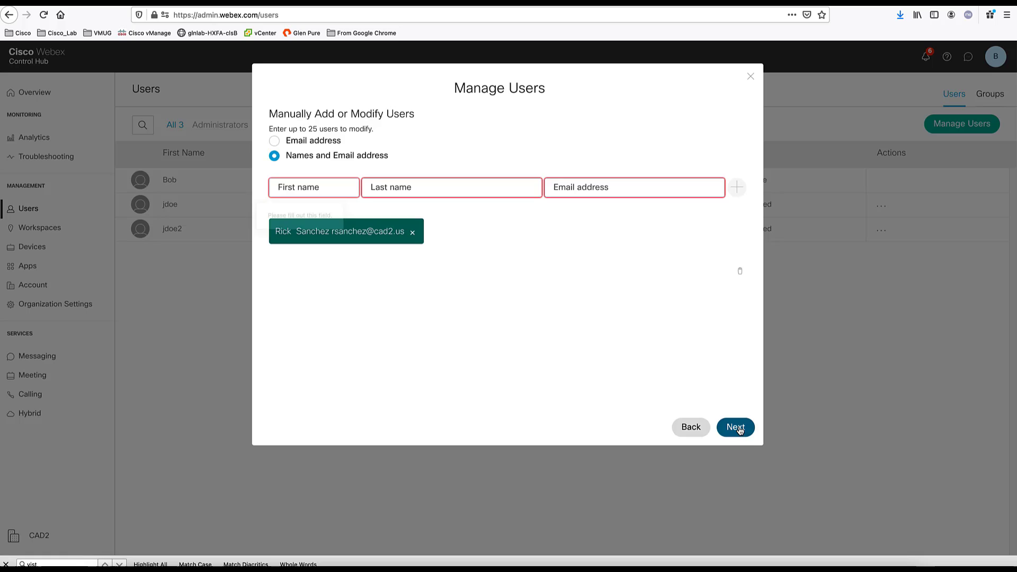
- Give the user Webex Teams, Cisco Webex Team Meetings, Webex Assistant and Webex Enterprise Edition
left_click(735, 427)
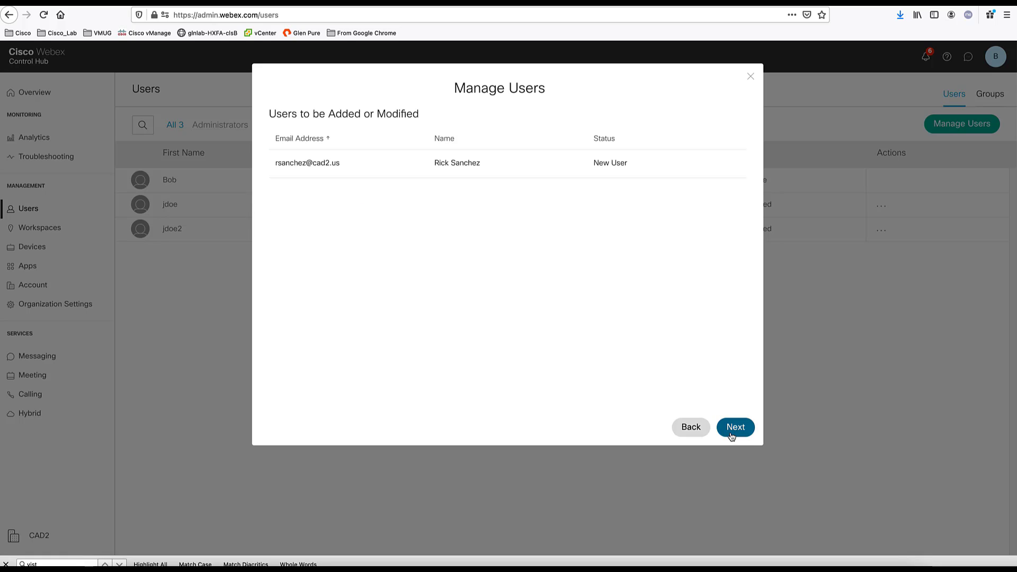
left_click(601, 266)
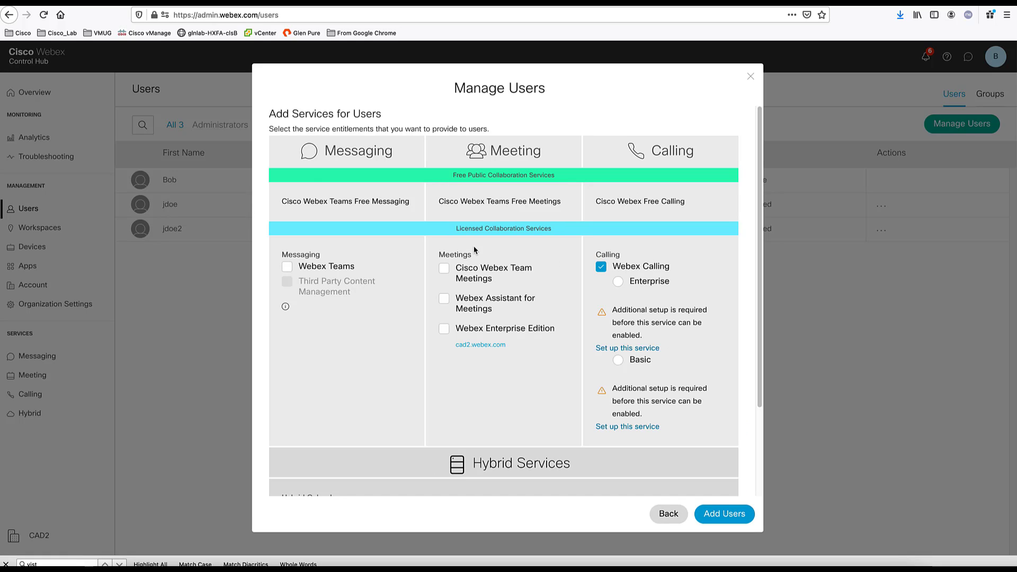
scroll(475, 250, "down", 2)
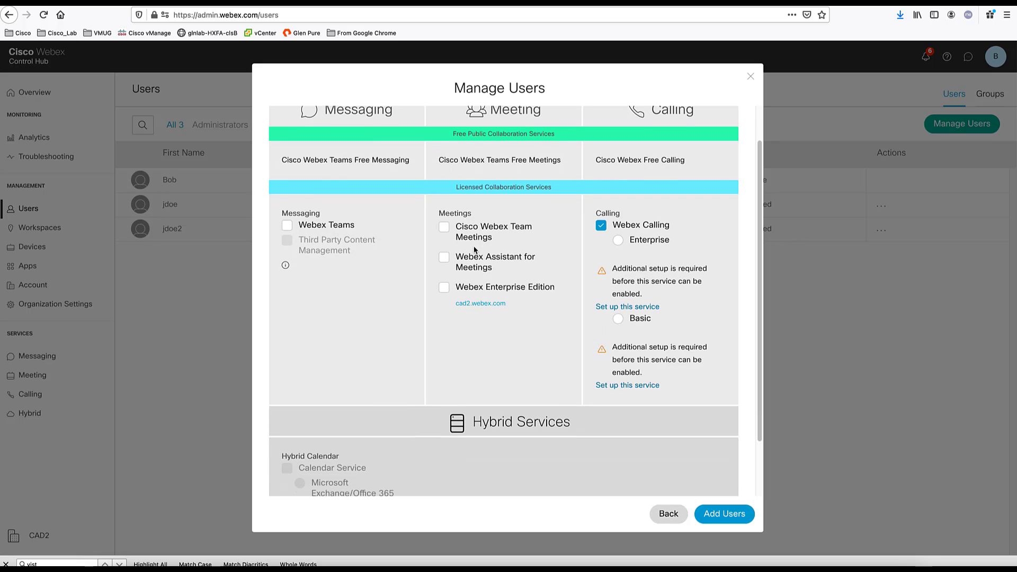
left_click(287, 213)
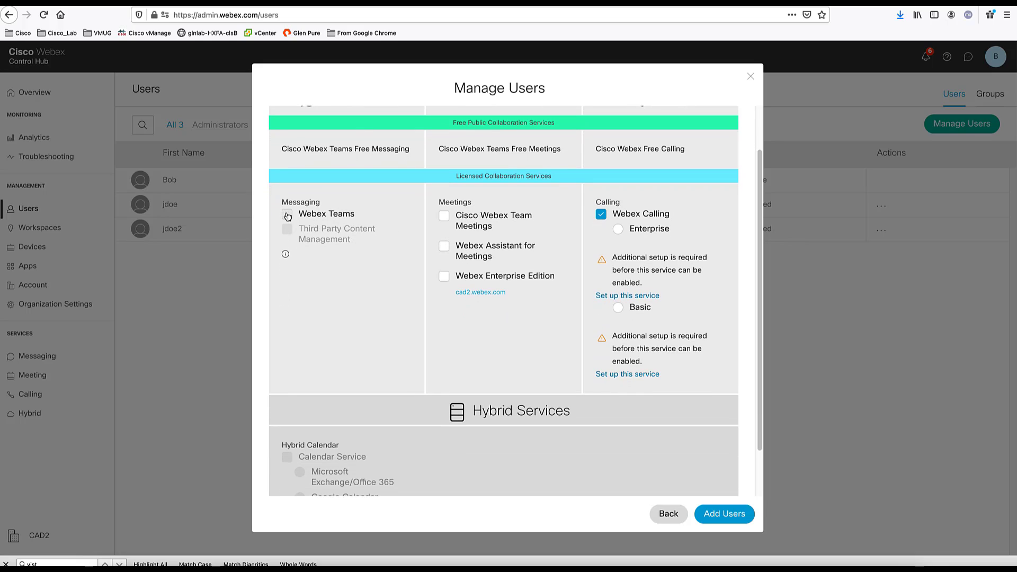
left_click(445, 217)
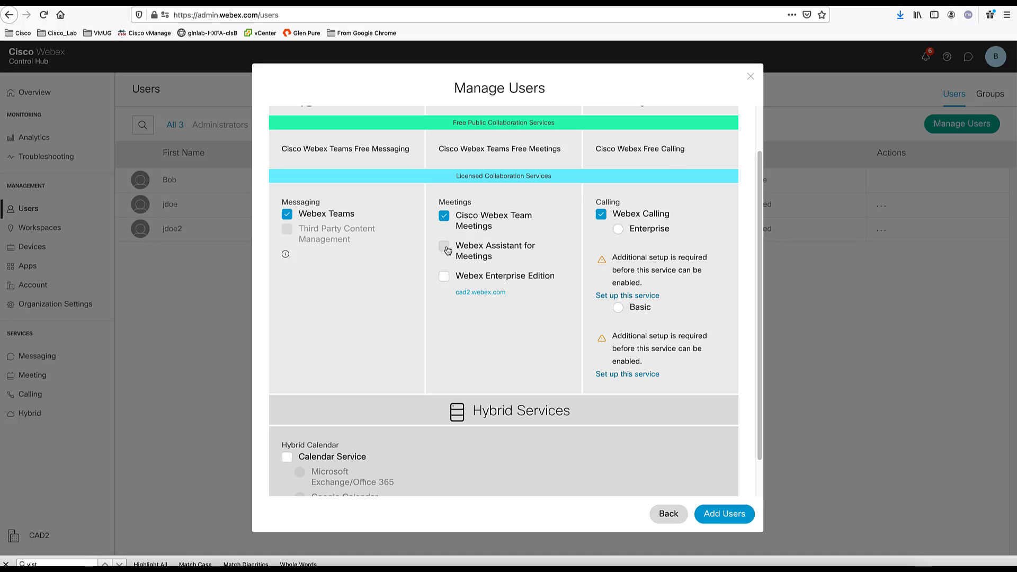
left_click(445, 248)
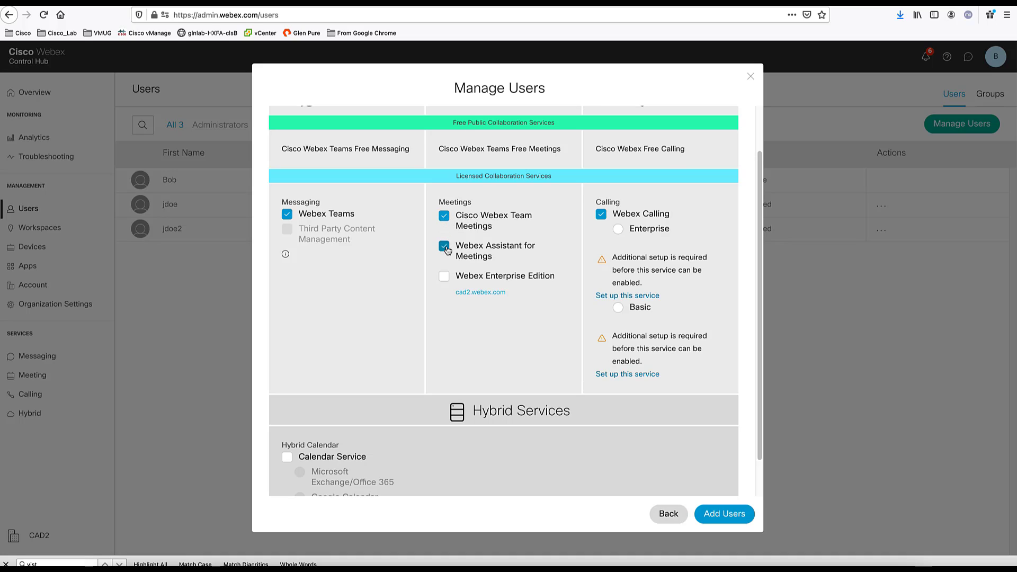
left_click(444, 276)
- Drop Webex Calling, enable Calendar Service with Microsoft Exchange/Office 365, and add the user
left_click(601, 215)
scroll(713, 220, "down", 1)
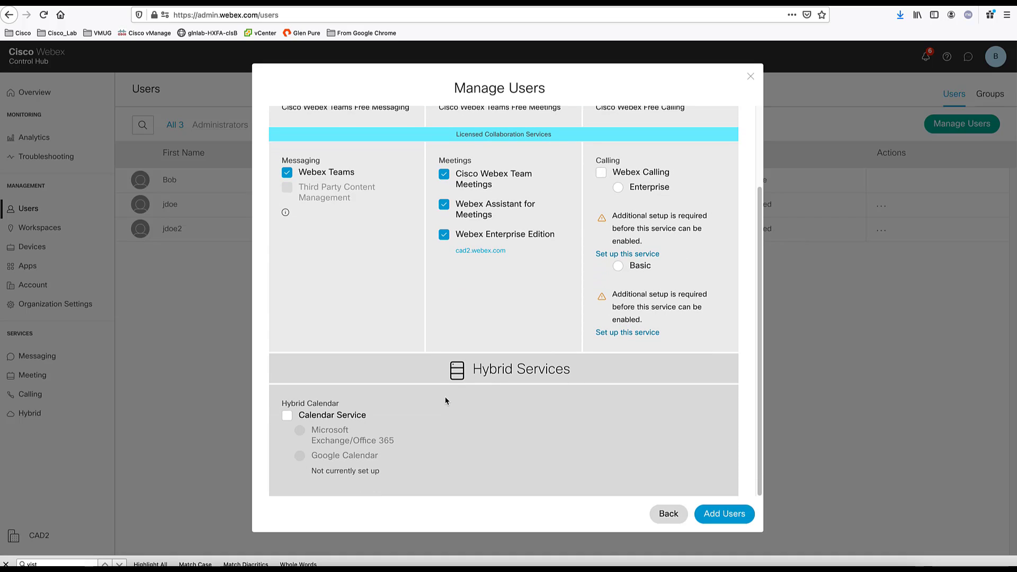
left_click(287, 416)
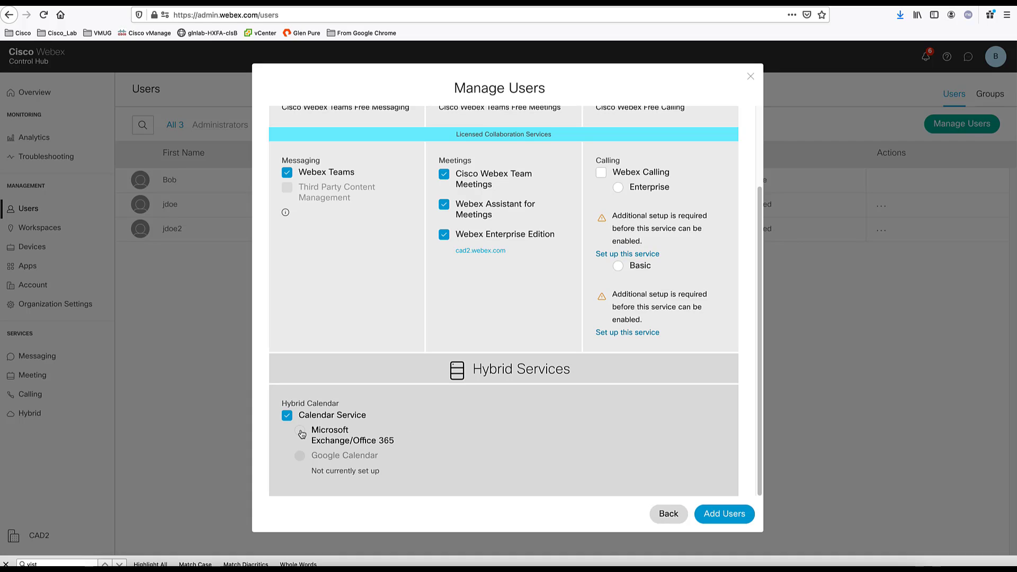
left_click(301, 432)
left_click(724, 517)
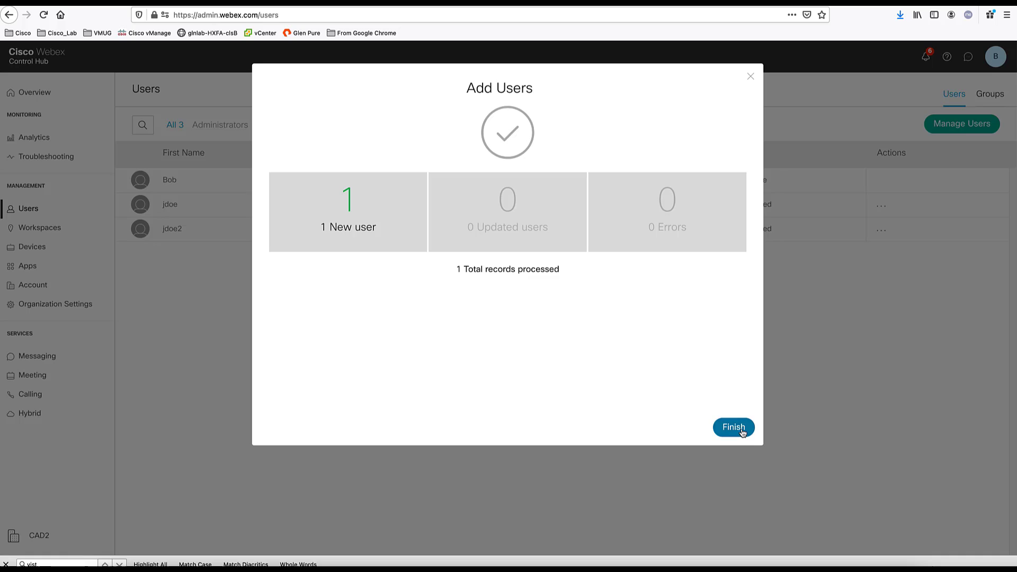
- Finish the add and check the new user's Actions menu without choosing anything
left_click(741, 431)
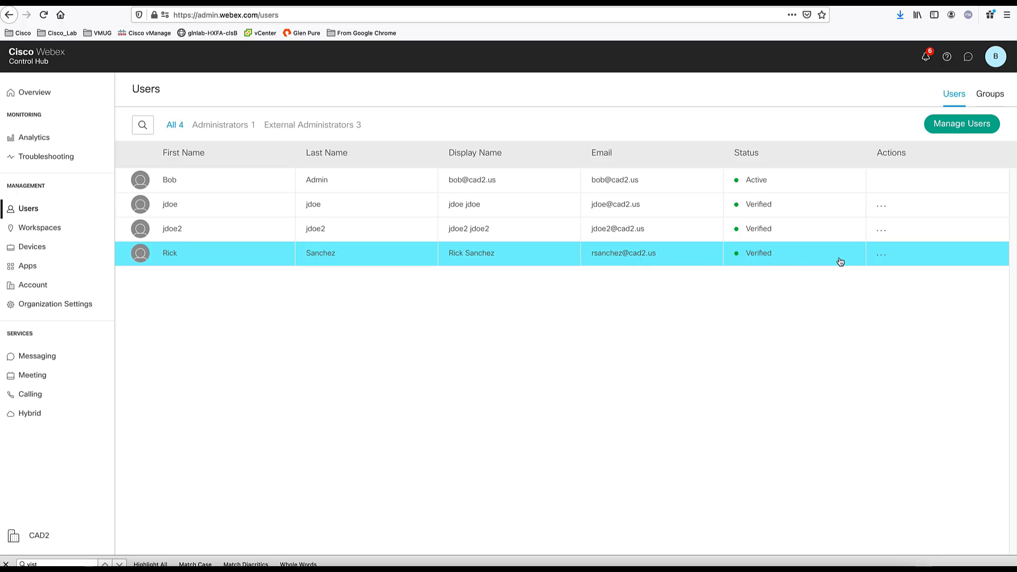
left_click(882, 257)
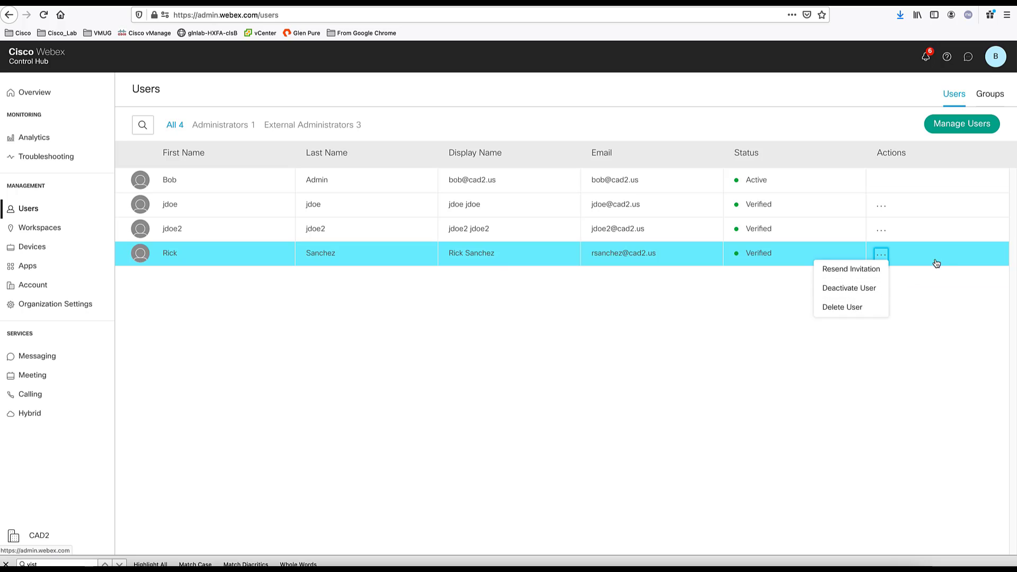
left_click(946, 282)
- Open the new user's services and turn on Webex Calling (Enterprise)
left_click(675, 254)
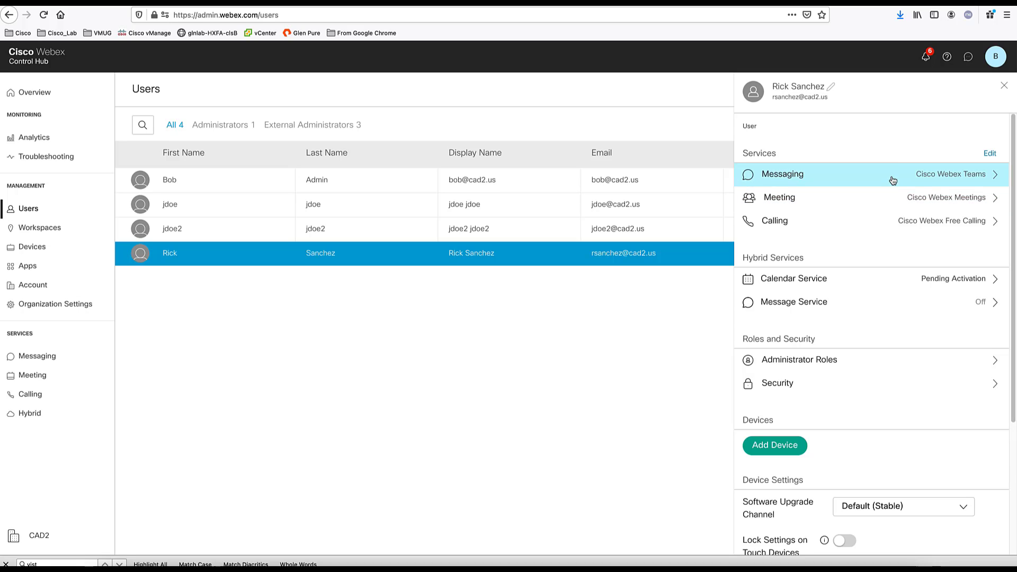
left_click(989, 154)
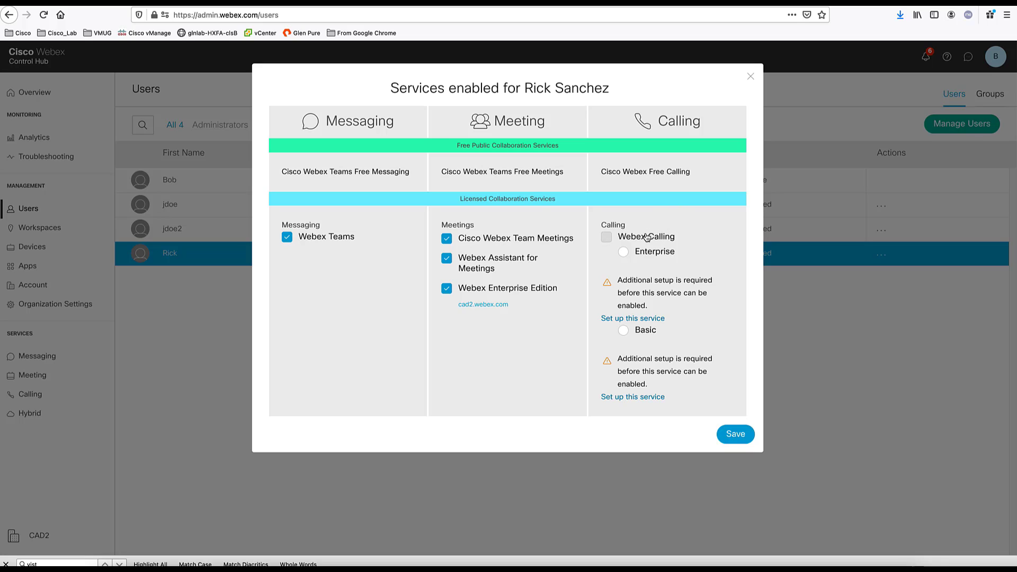
left_click(606, 239)
- Assign extension 3499 at location HQ with no phone number and finish
left_click(735, 435)
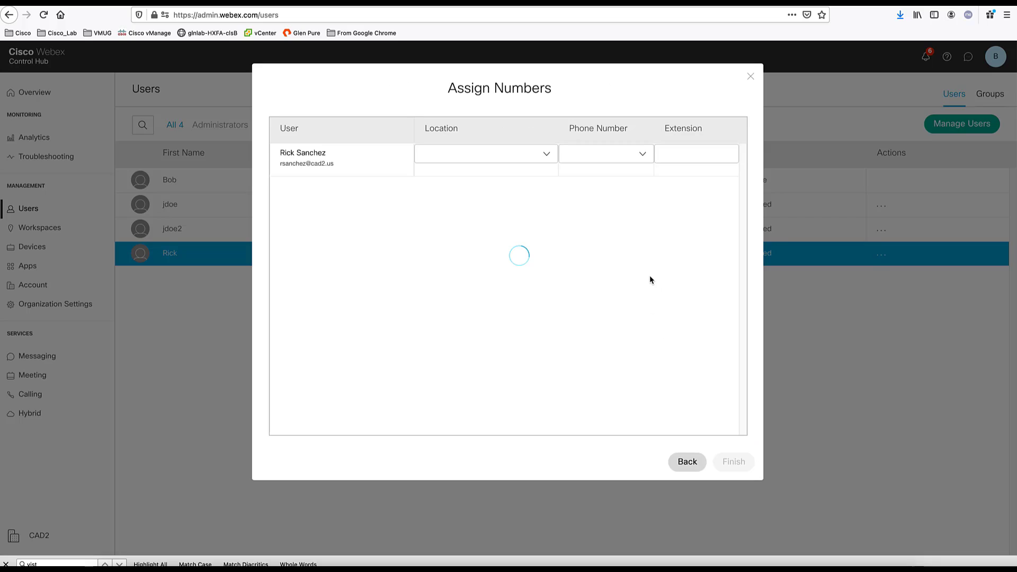
left_click(546, 155)
left_click(546, 154)
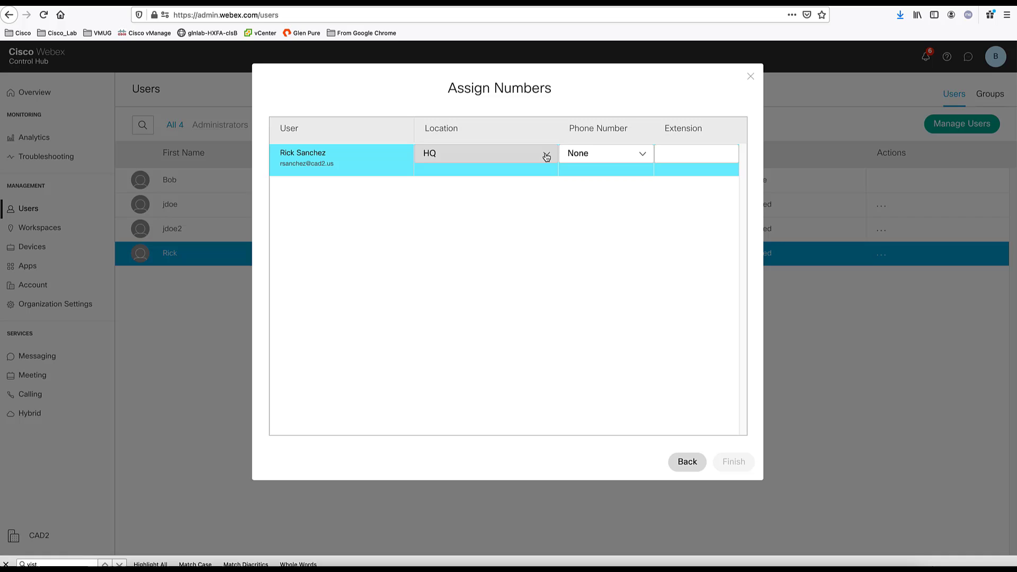
left_click(589, 158)
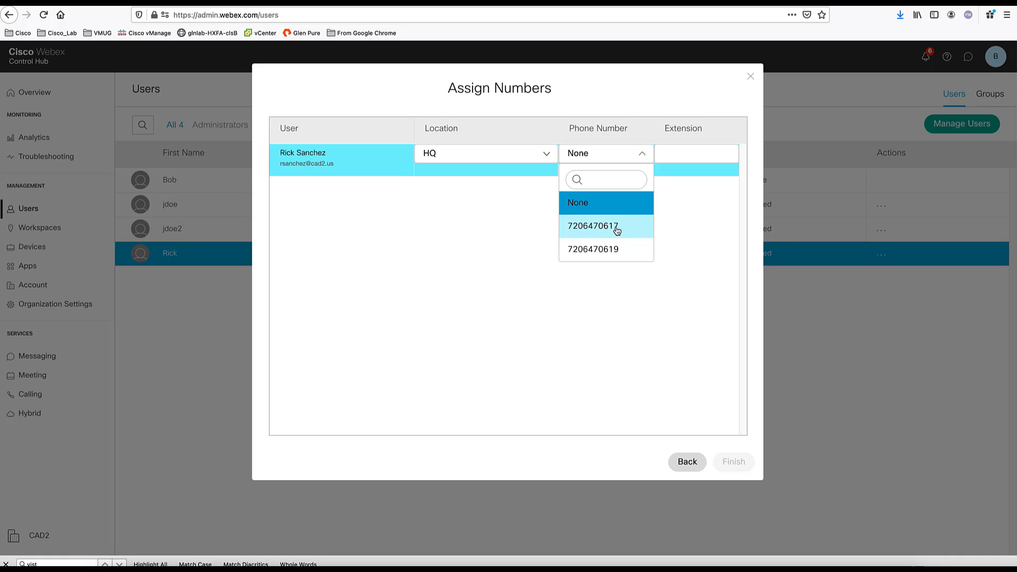
left_click(674, 155)
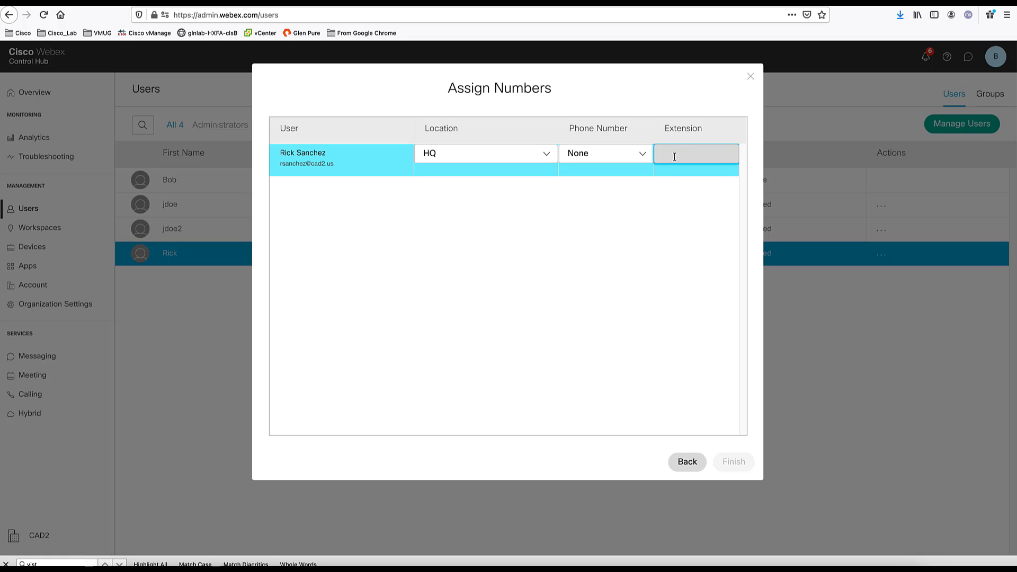
type("3499")
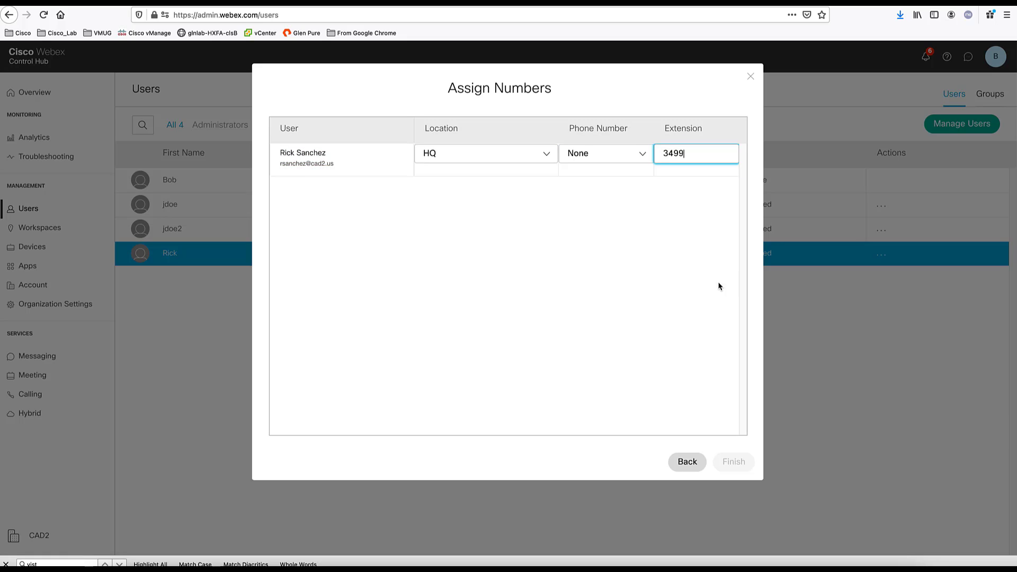
left_click(739, 463)
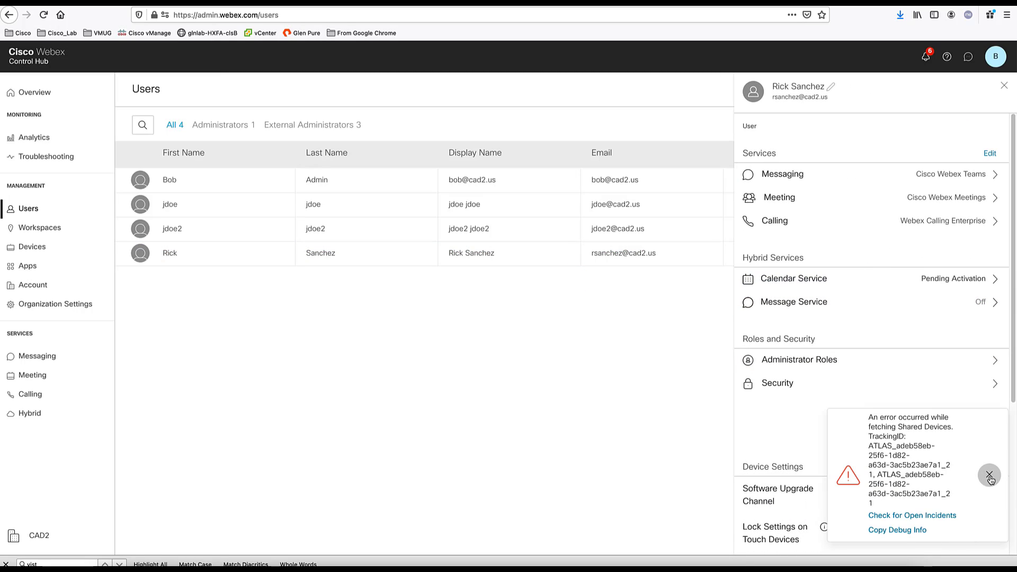
- Dismiss the shared-devices error, then switch the user's Calendar Service off and save
left_click(989, 476)
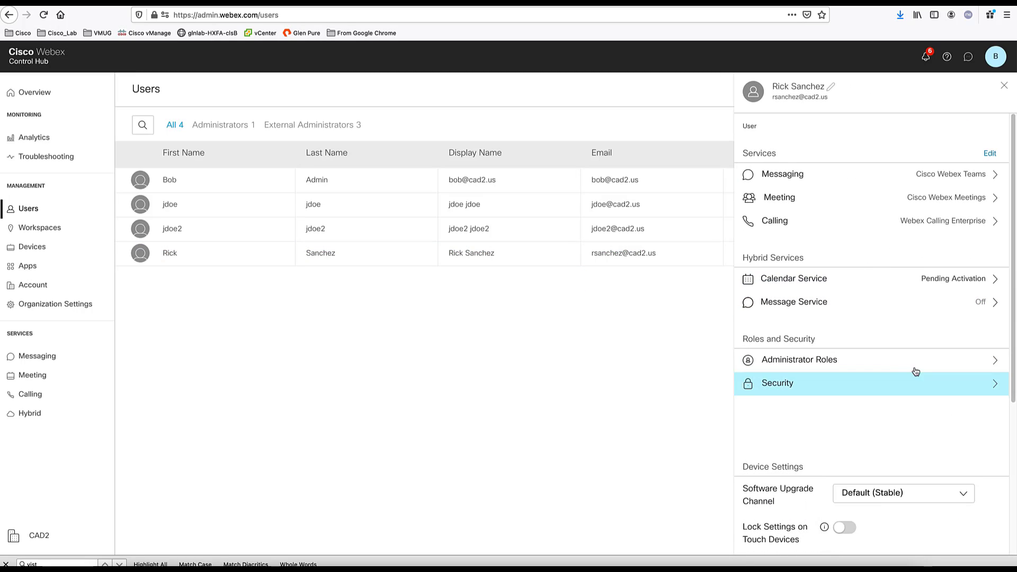
left_click(818, 283)
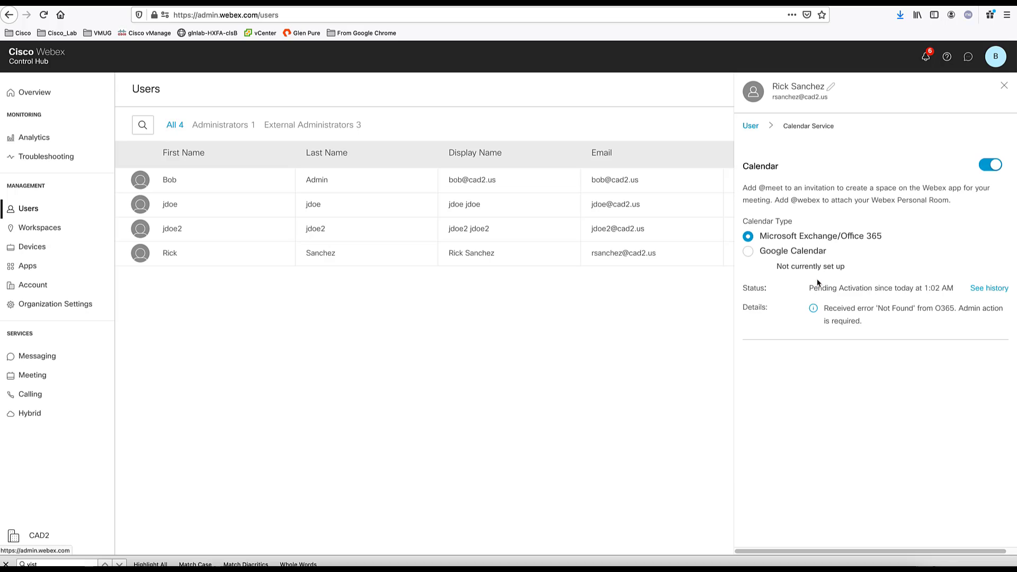
left_click(986, 168)
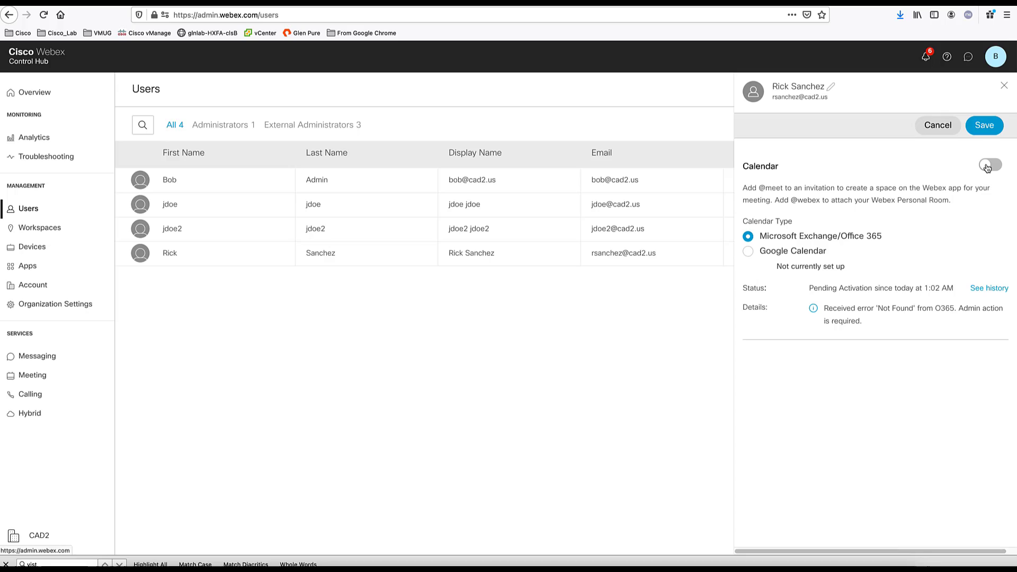
left_click(982, 125)
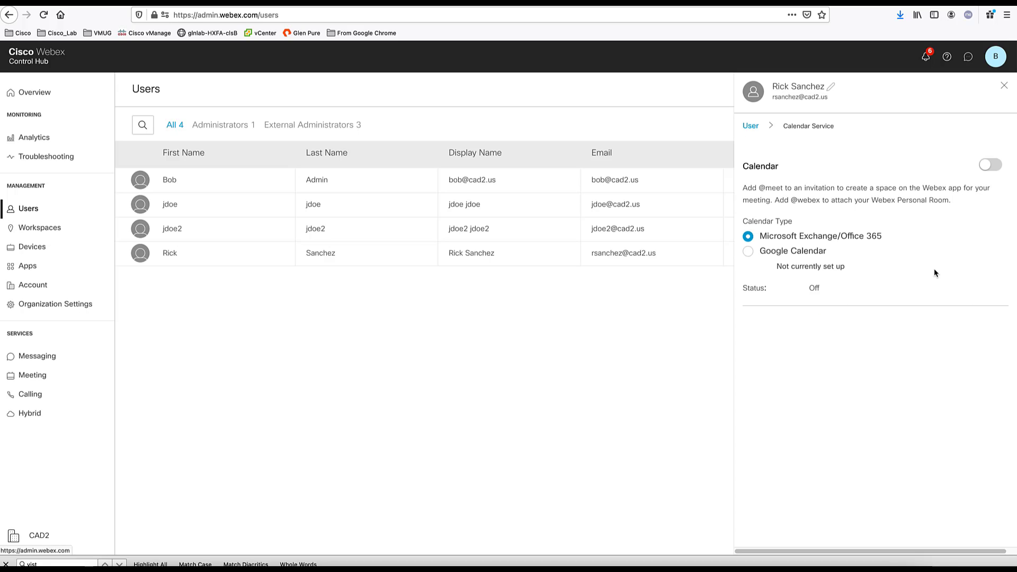
left_click(750, 126)
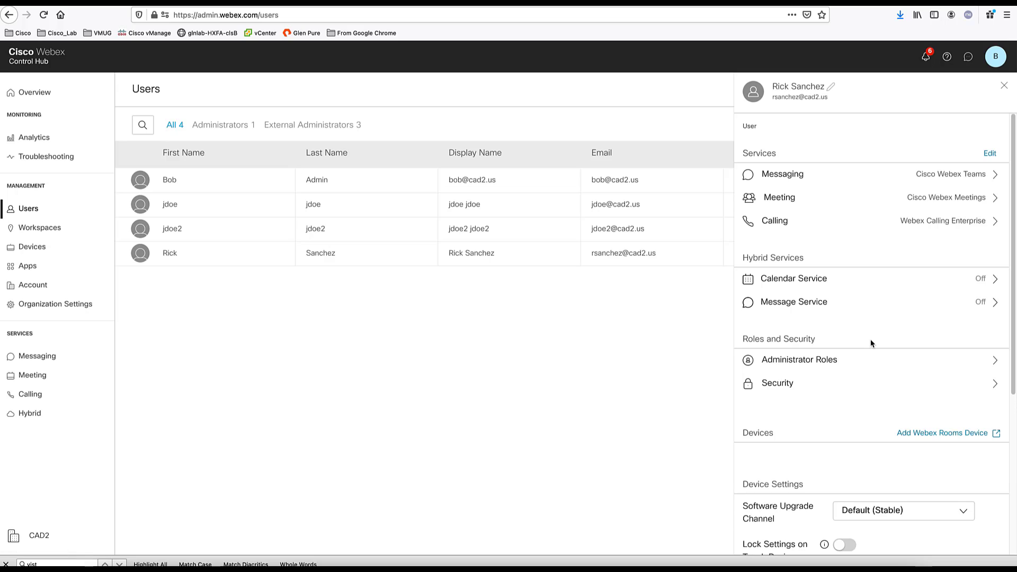
left_click(858, 224)
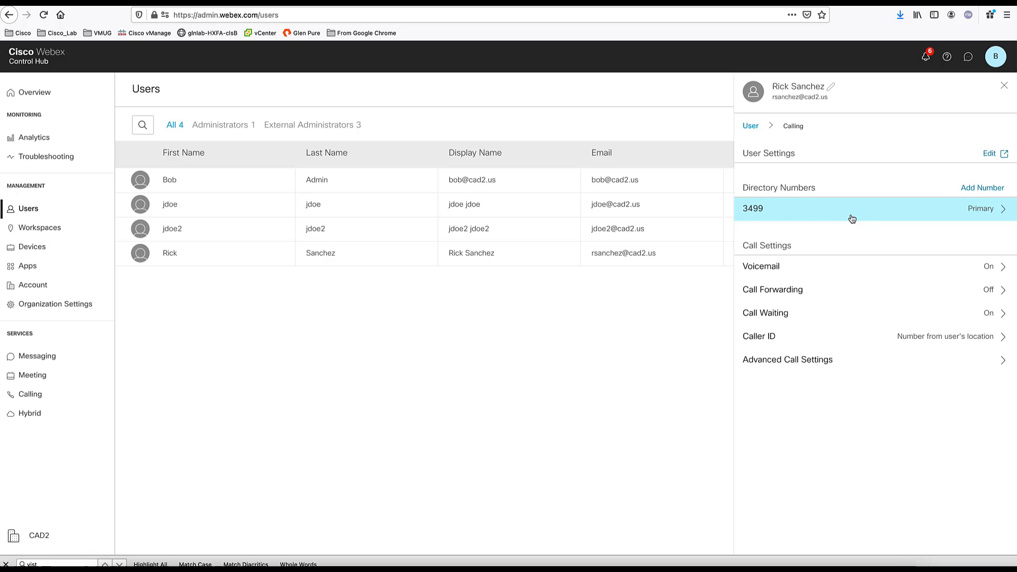
left_click(845, 217)
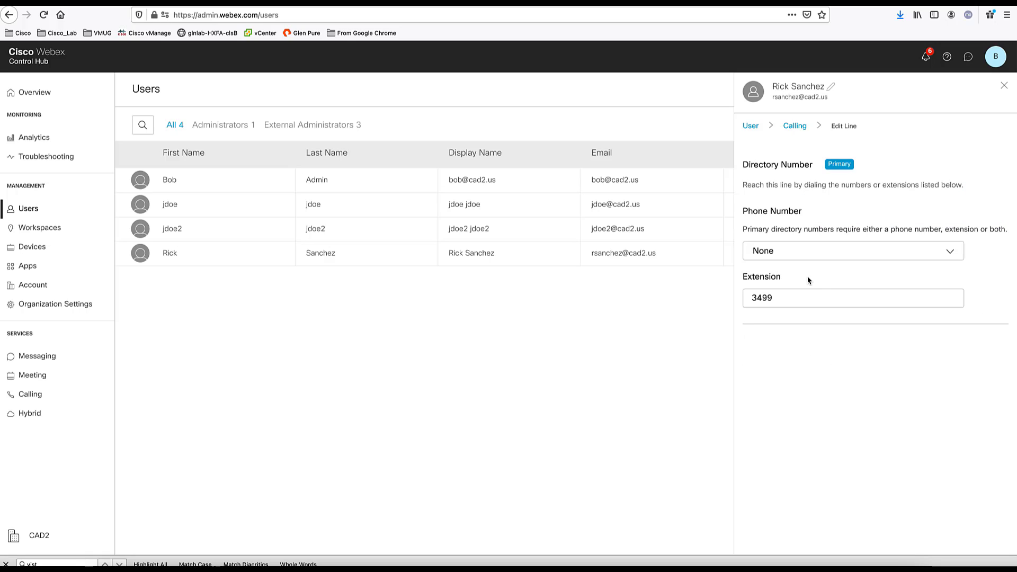
left_click(794, 126)
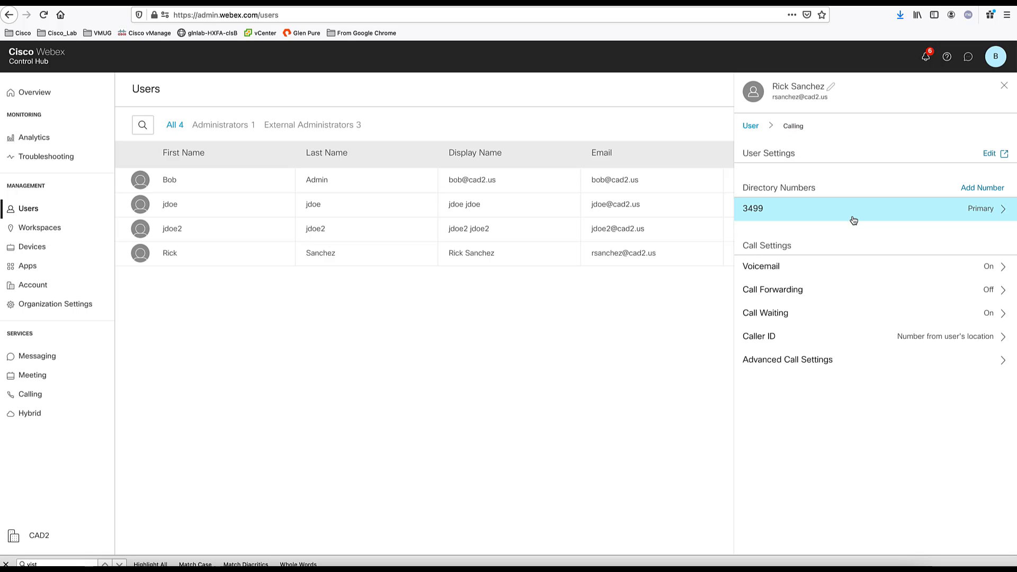
left_click(799, 295)
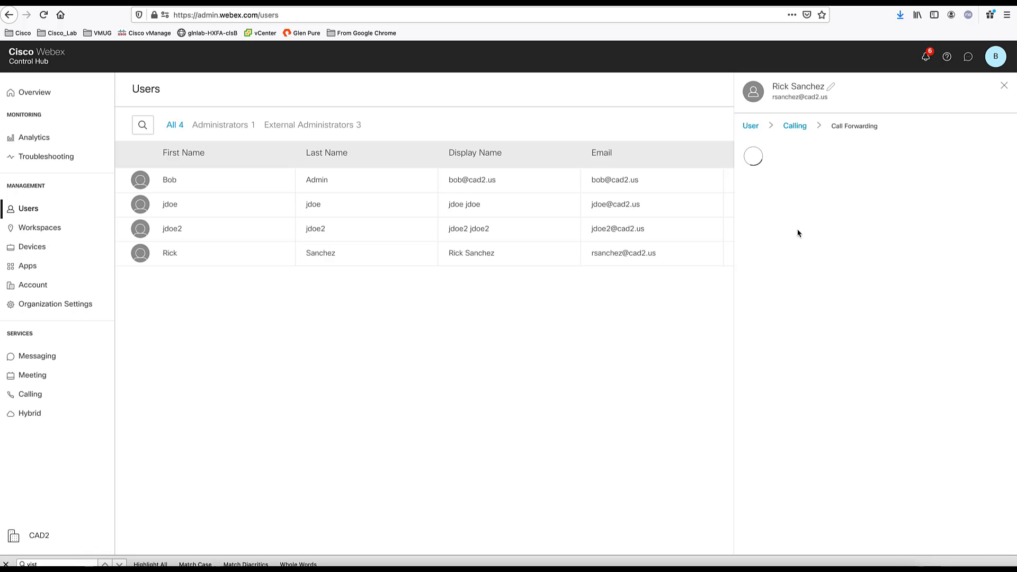
left_click(800, 127)
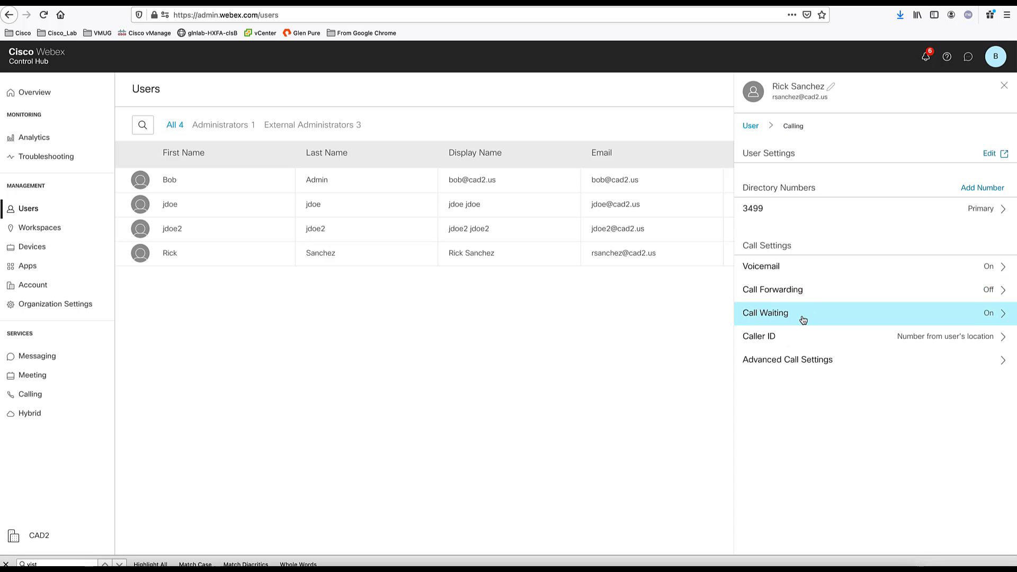
left_click(785, 341)
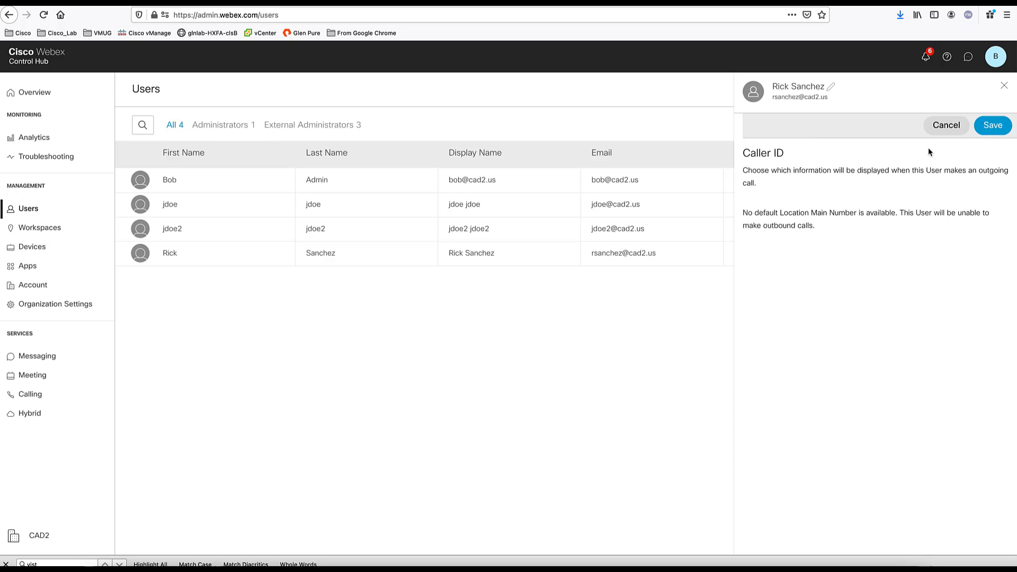
left_click(956, 132)
left_click(792, 127)
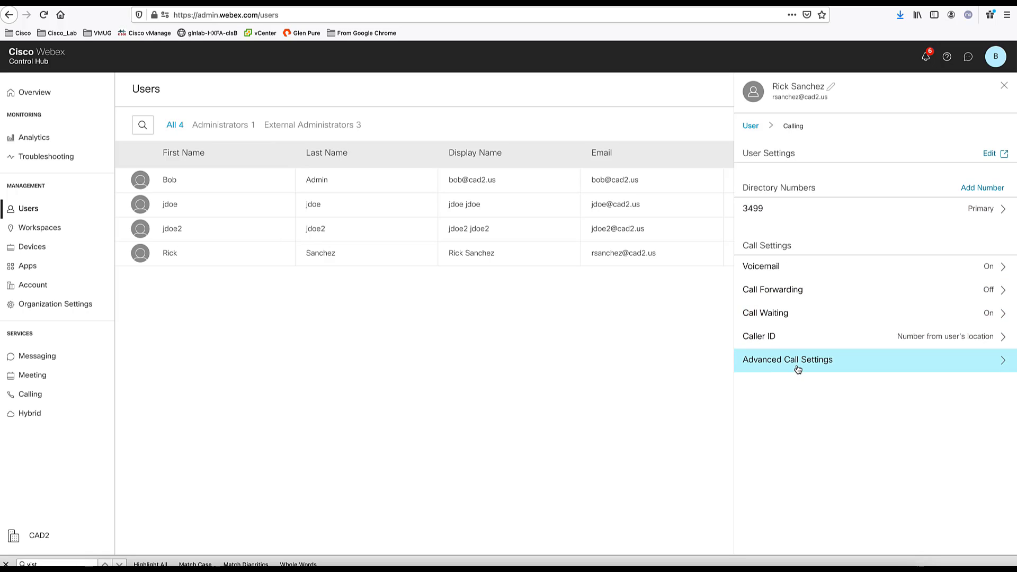
- Review the user's Meeting privileges on cad2.webex.com, then close the user's details
left_click(750, 126)
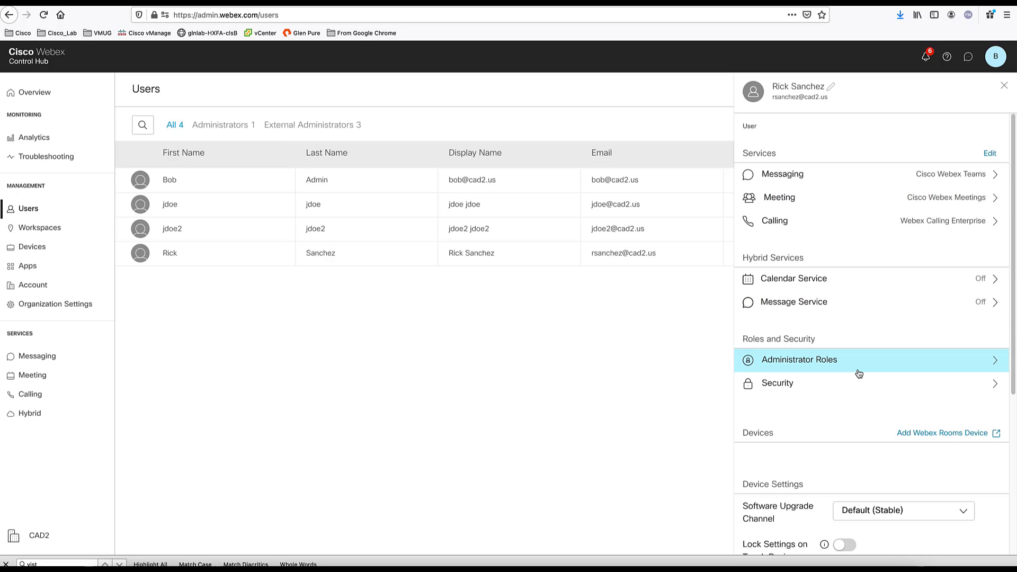
scroll(858, 374, "down", 5)
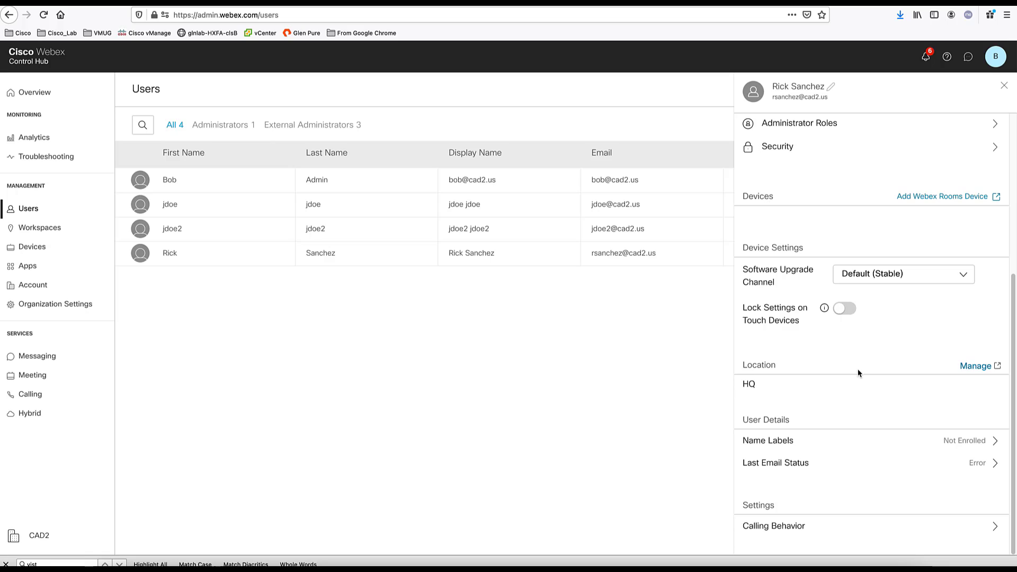
scroll(858, 374, "up", 4)
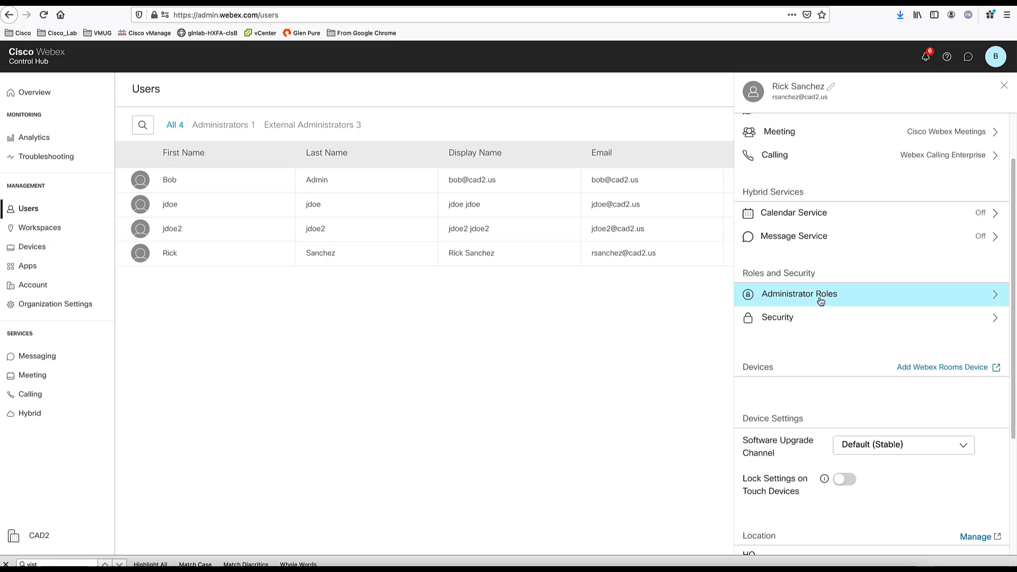
scroll(819, 300, "up", 1)
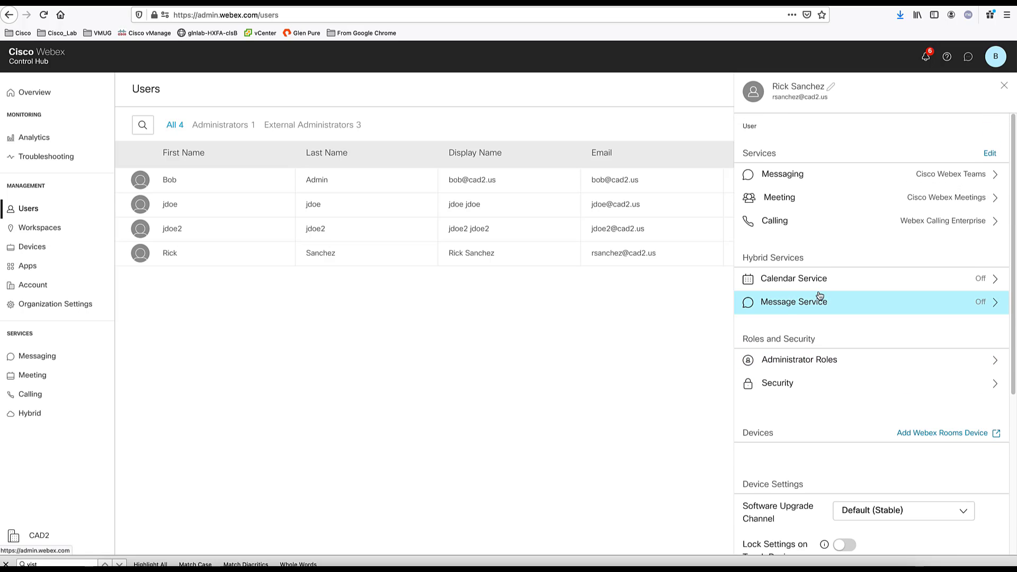
left_click(792, 203)
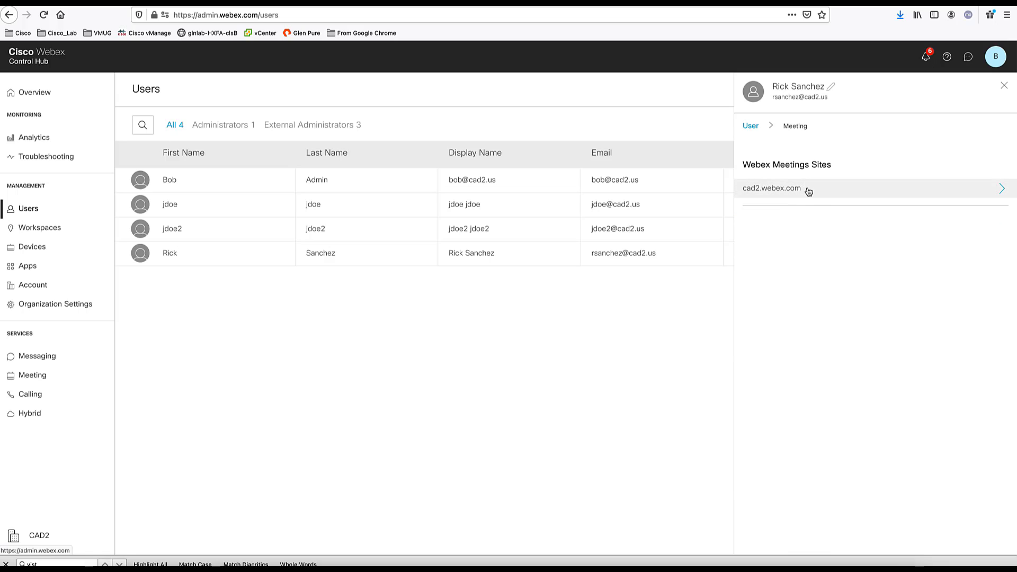
left_click(808, 190)
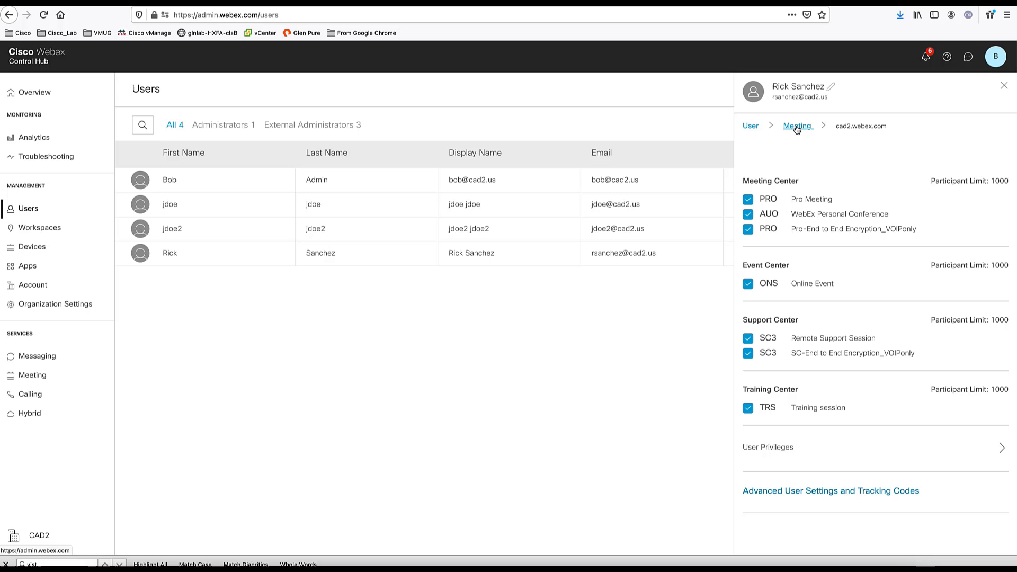
left_click(750, 126)
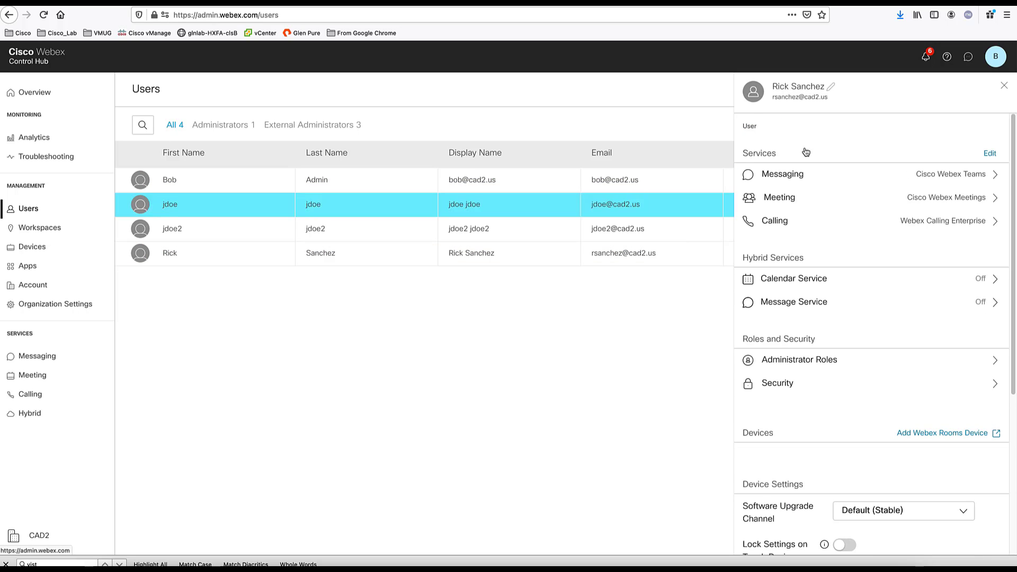
left_click(1003, 86)
- Open Manage Users and choose to add or modify users via CSV file
left_click(967, 130)
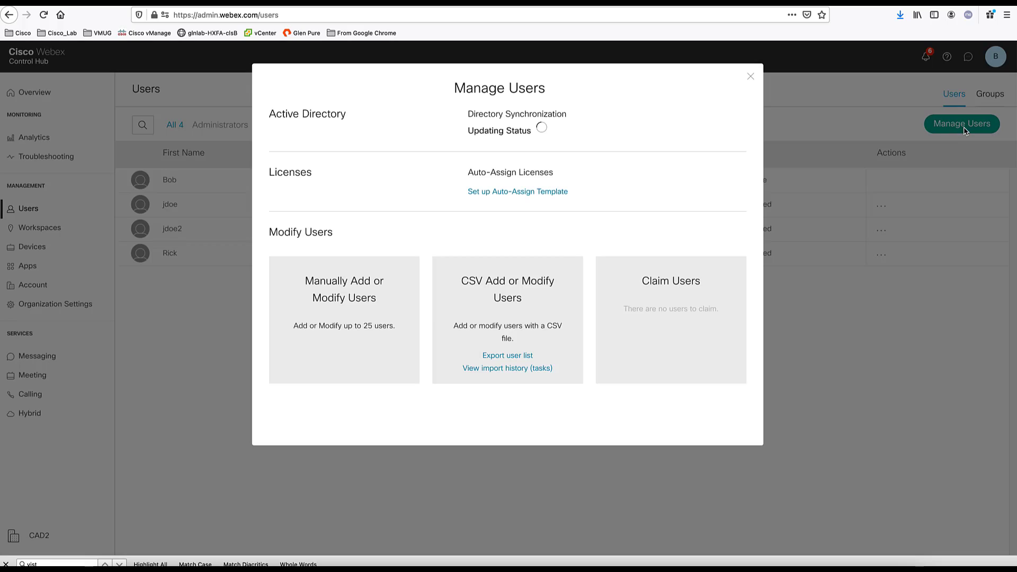
left_click(494, 308)
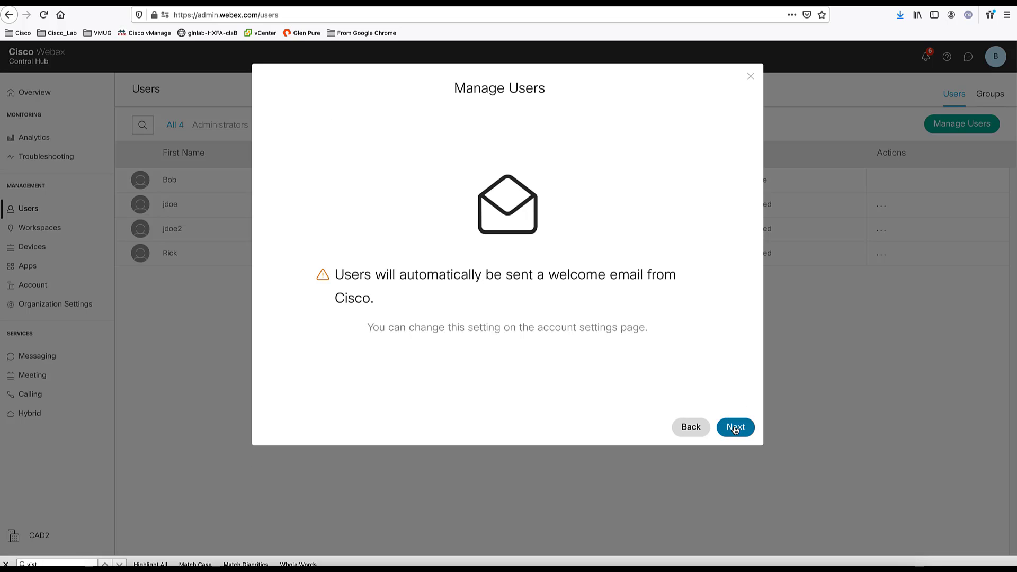
left_click(735, 428)
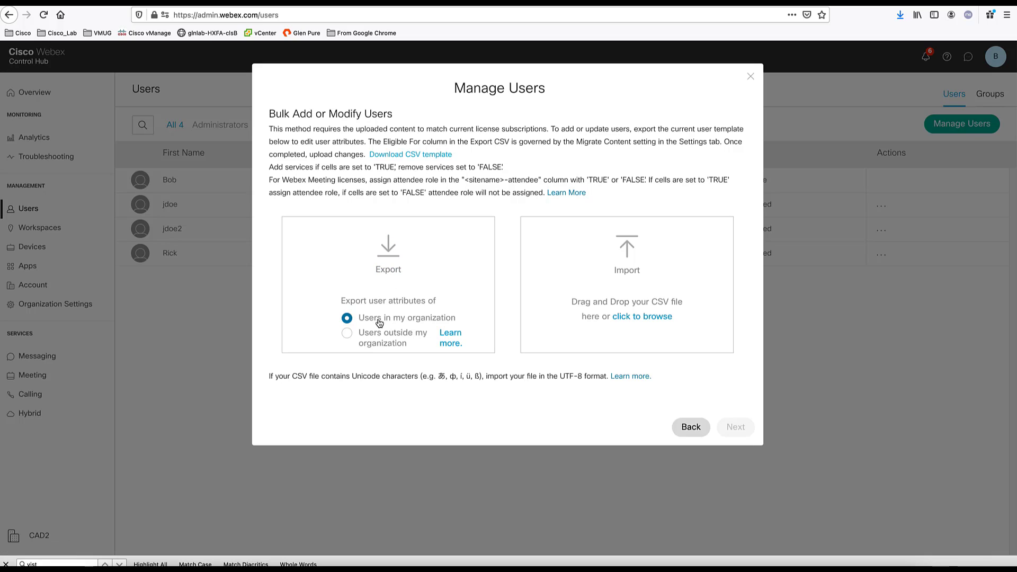
- Export Users in my organization and save it as the CSV file exported_file.csv
left_click(391, 256)
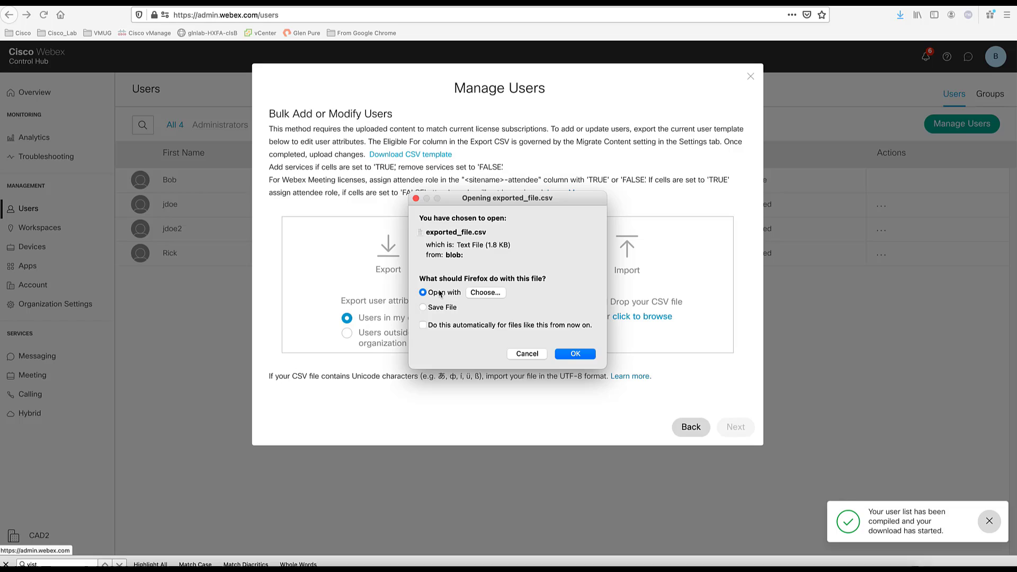
left_click(440, 308)
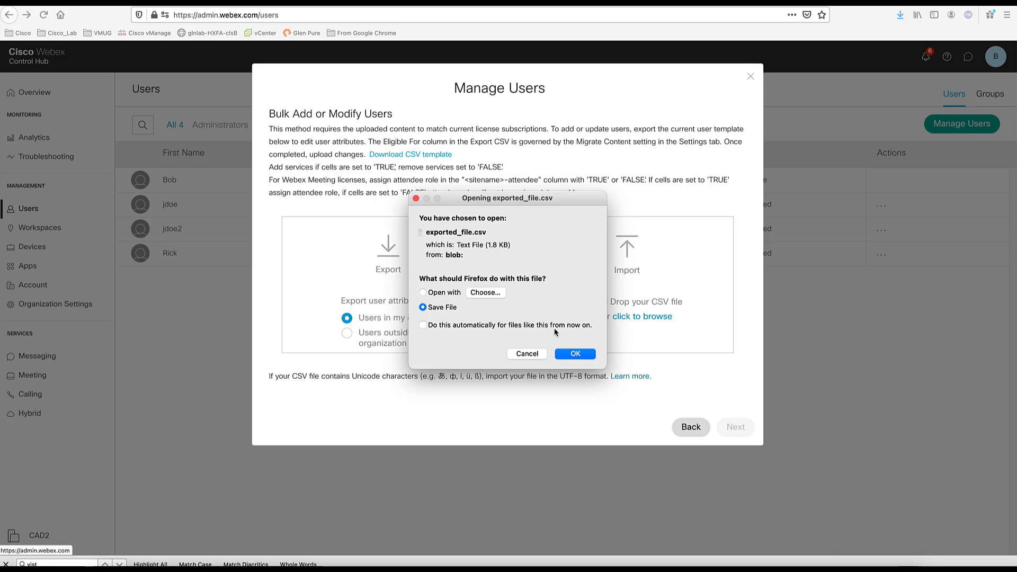
left_click(572, 354)
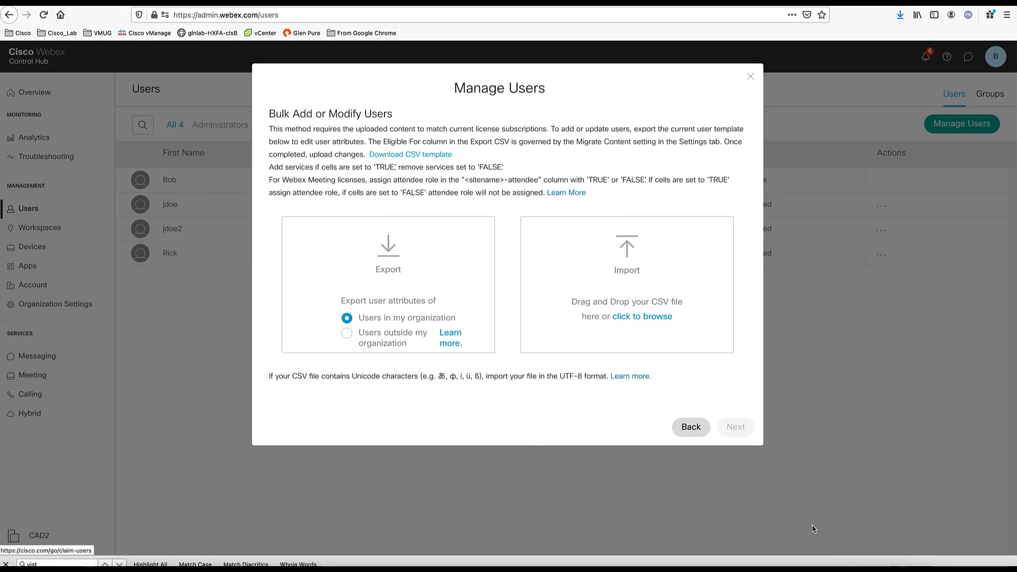
- Open exported_file(1).csv in Numbers to review the four users' attributes, then close it
left_click(874, 553)
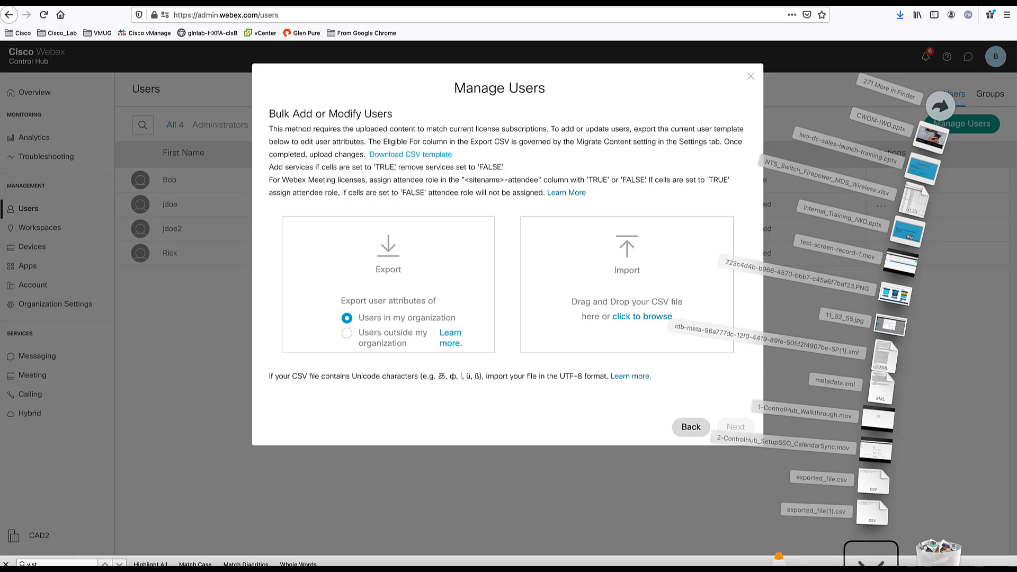
left_click(899, 518)
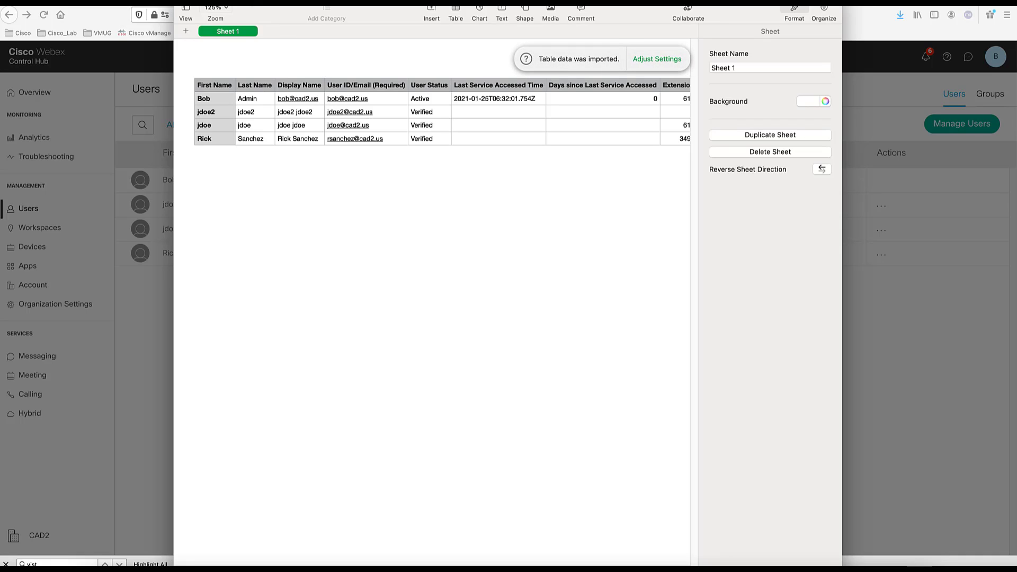
left_click_drag(247, 6, 241, 43)
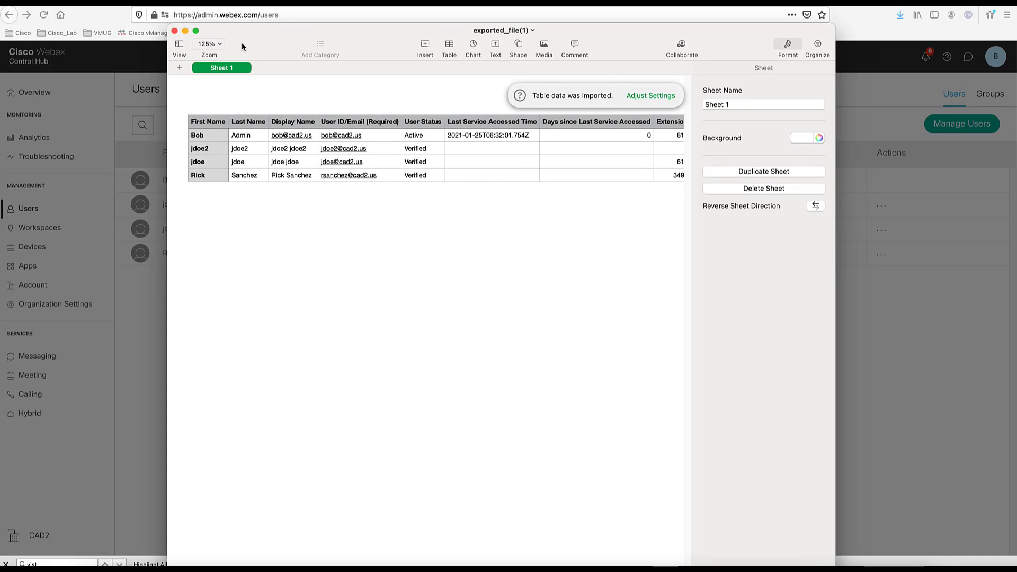
left_click(175, 31)
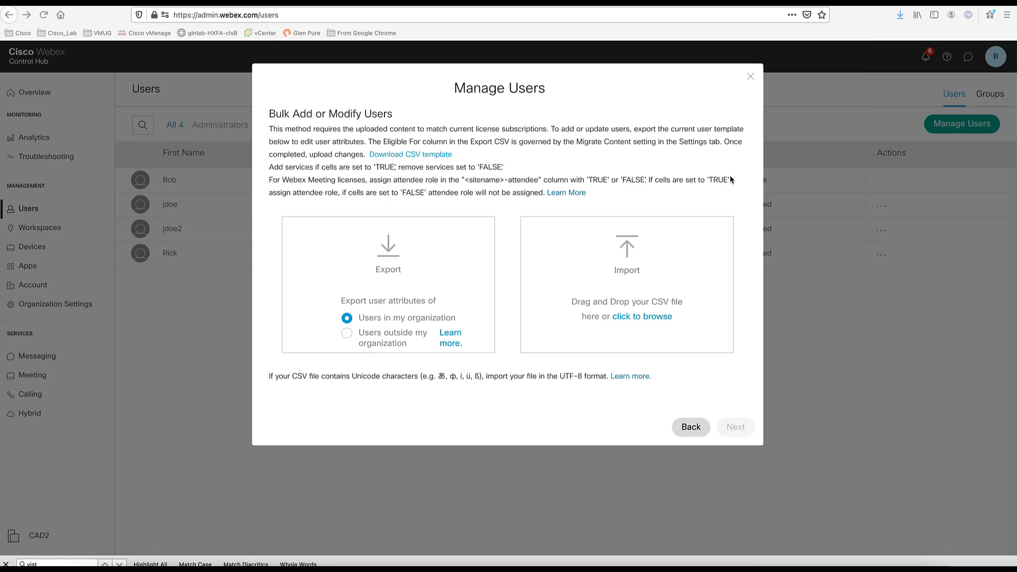
- Save an auto-assign template with Webex Teams, Team Meetings, Assistant, Enterprise Edition and Exchange/Office 365 calendar
left_click(689, 425)
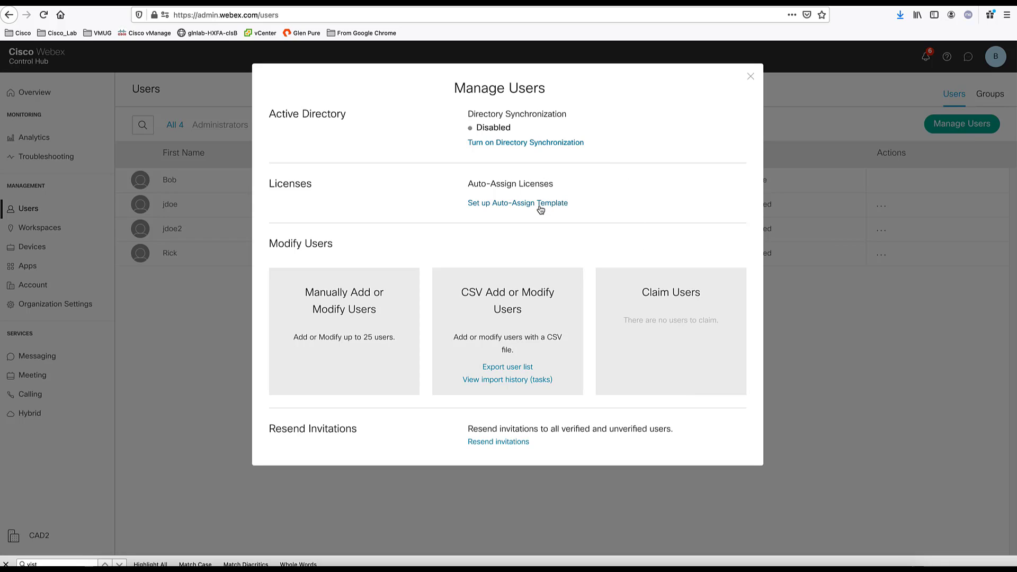
left_click(522, 204)
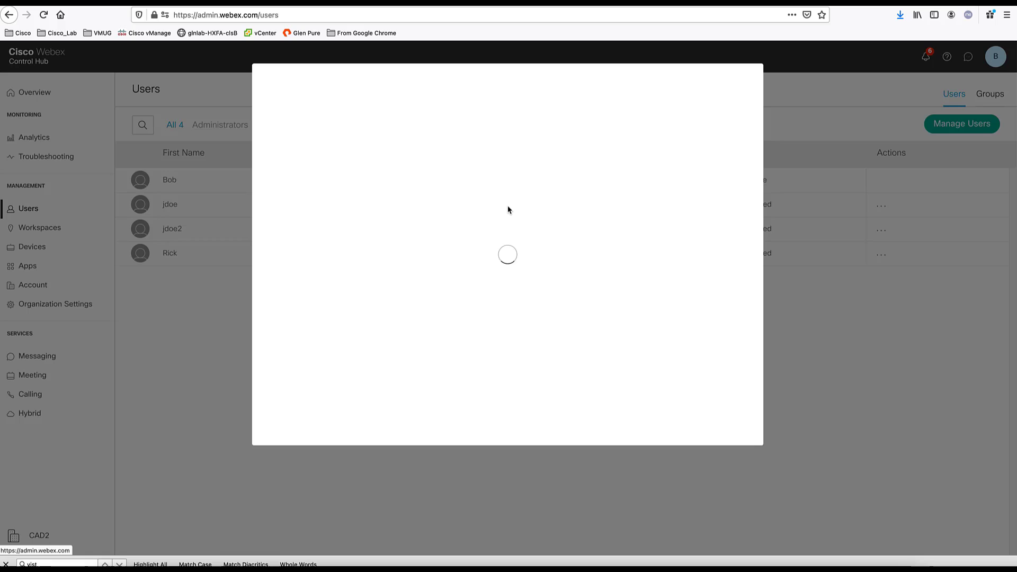
scroll(423, 239, "down", 4)
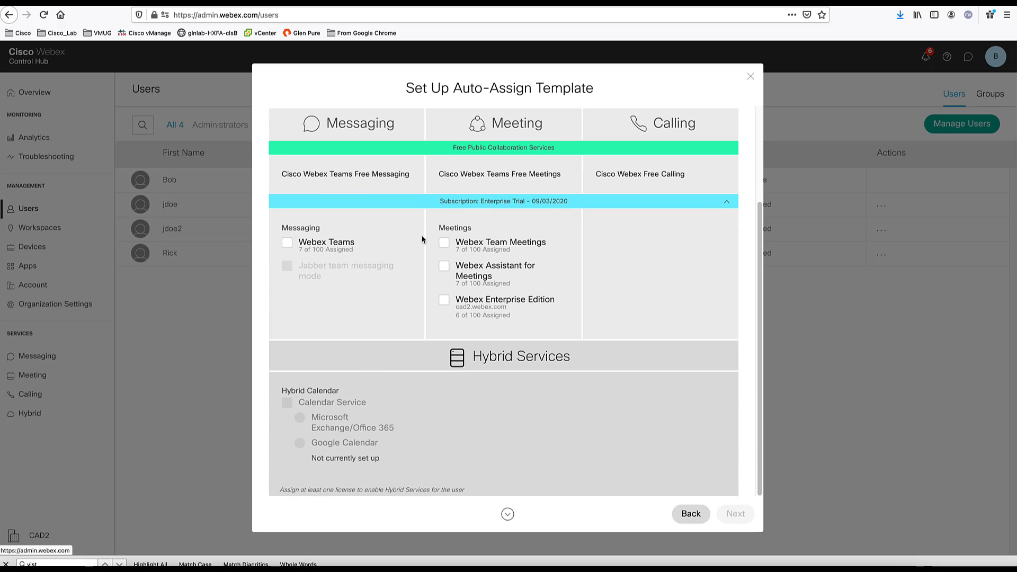
left_click(286, 245)
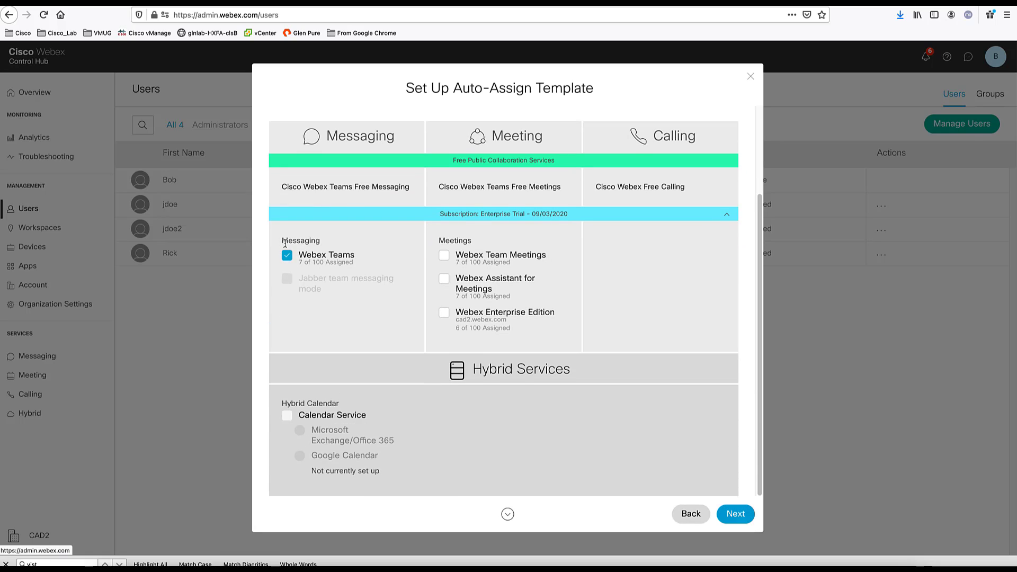
left_click(444, 255)
left_click(444, 280)
left_click(444, 312)
left_click(287, 415)
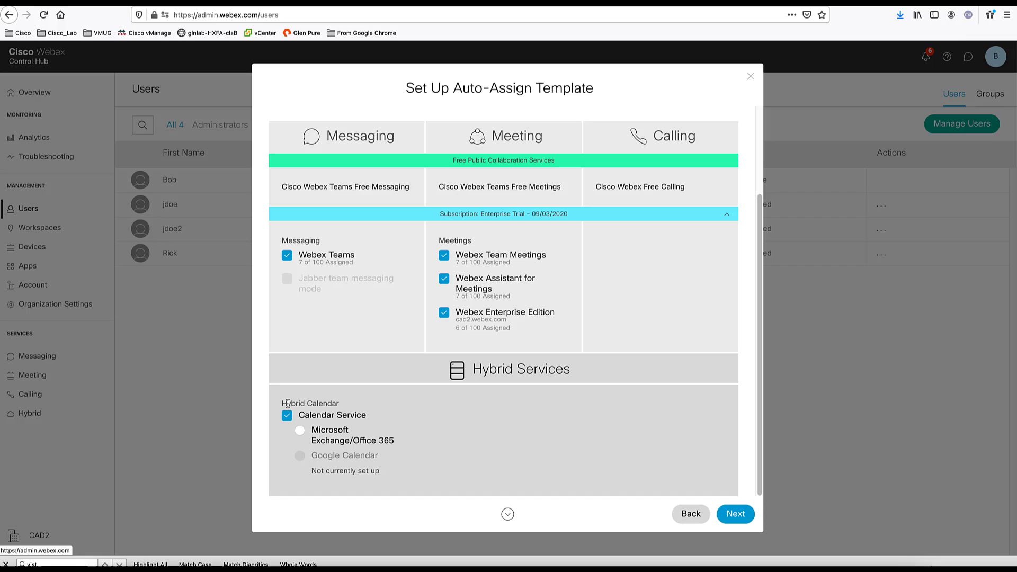
left_click(301, 432)
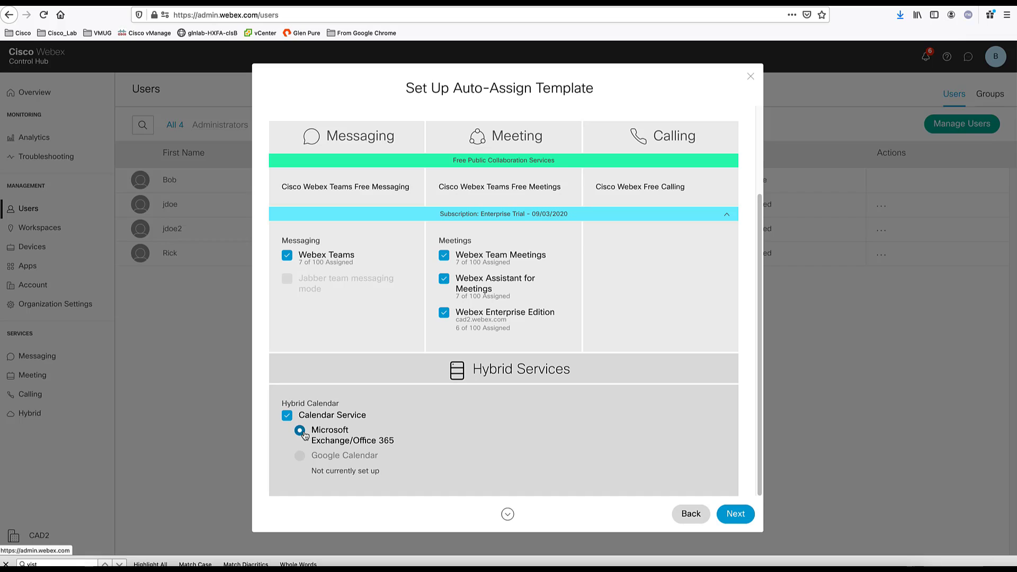
left_click(742, 516)
left_click(739, 432)
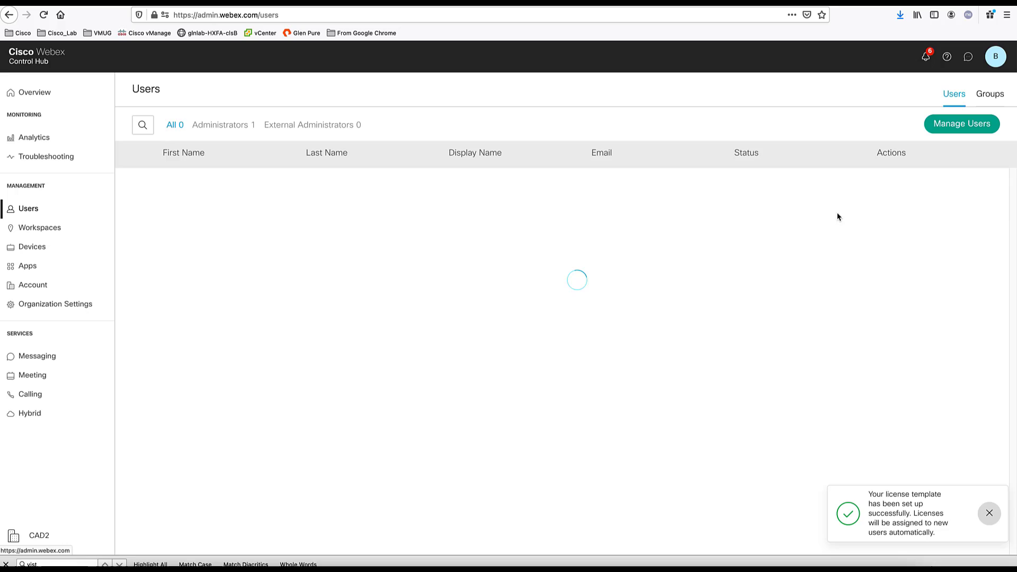
- Start adding users manually, choosing entry by names and e-mail addresses
left_click(946, 133)
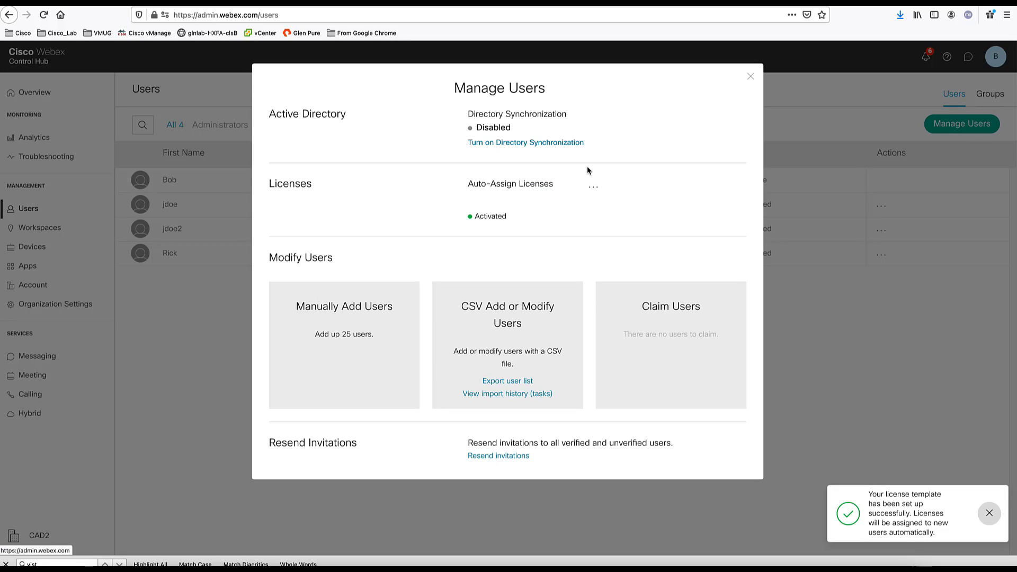
left_click(326, 329)
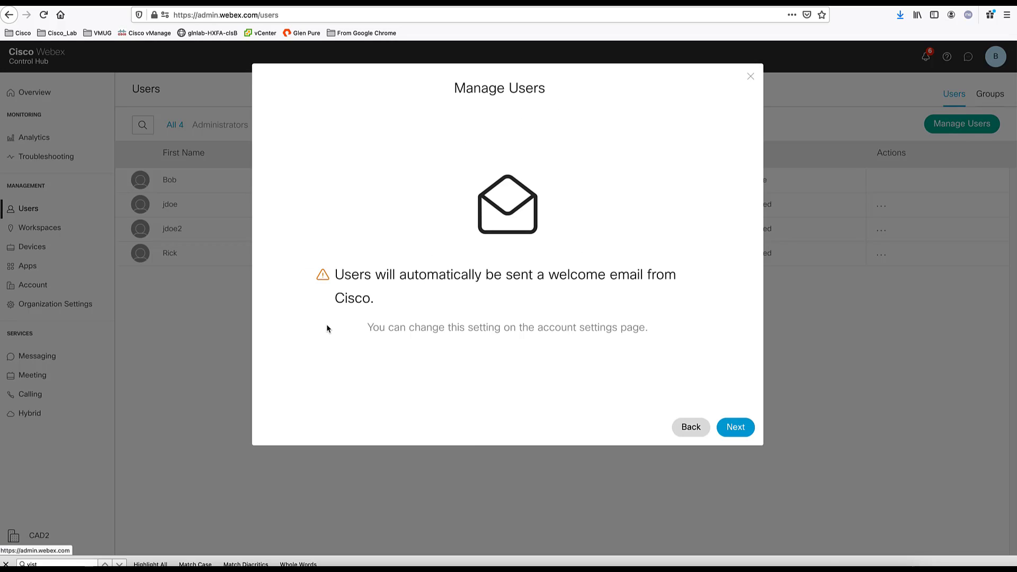
left_click(739, 428)
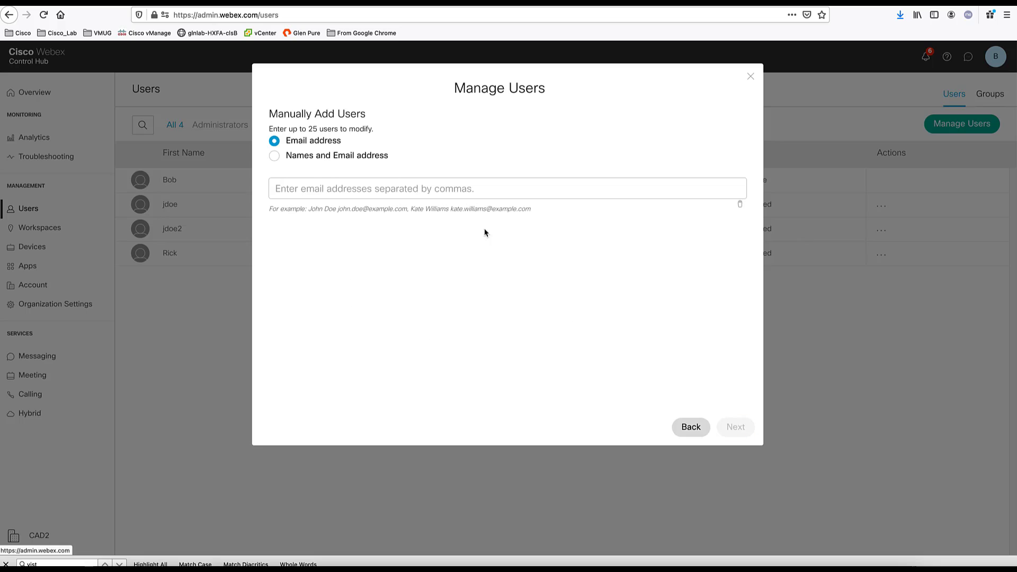
left_click(335, 156)
- Enter the new user's first name, last name and e-mail, add them, and reach the licence summary
left_click(329, 190)
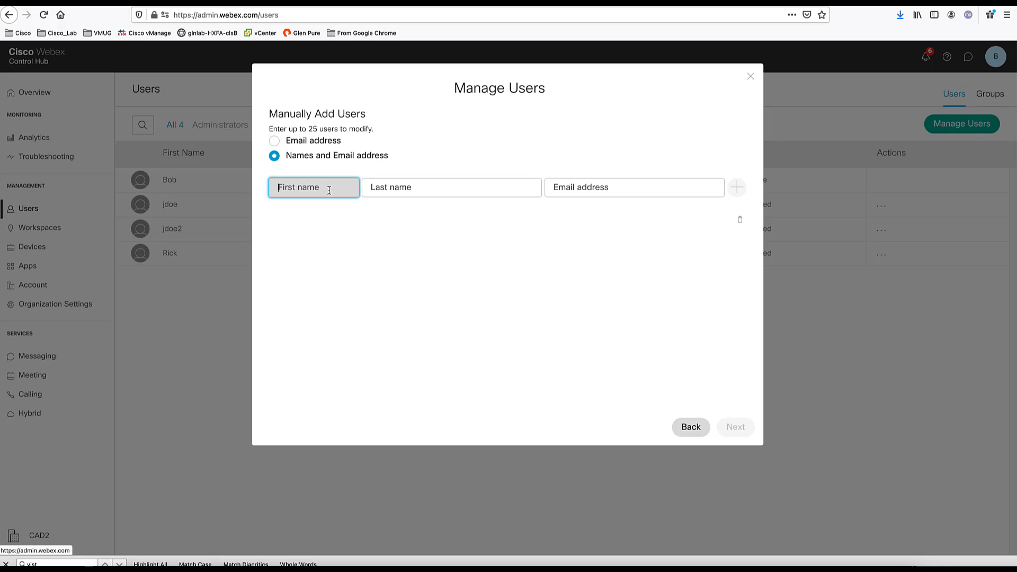
type("mor")
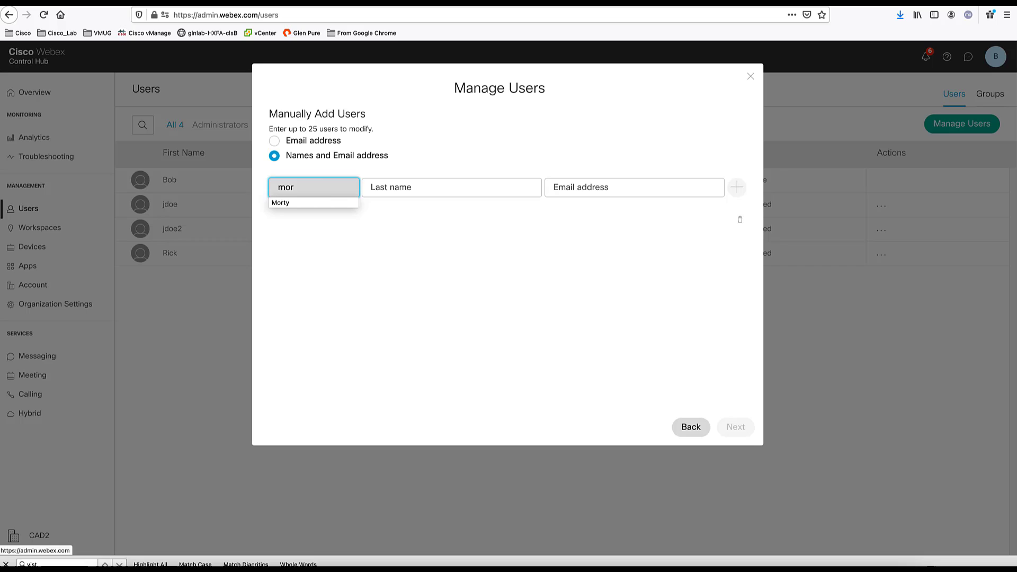
left_click(318, 204)
left_click(388, 185)
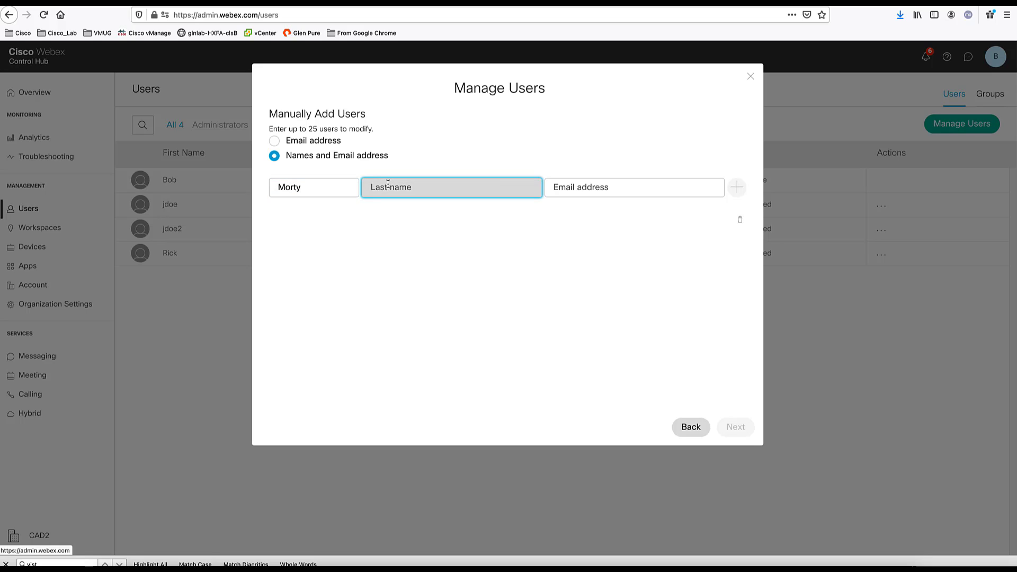
type("s")
left_click(384, 202)
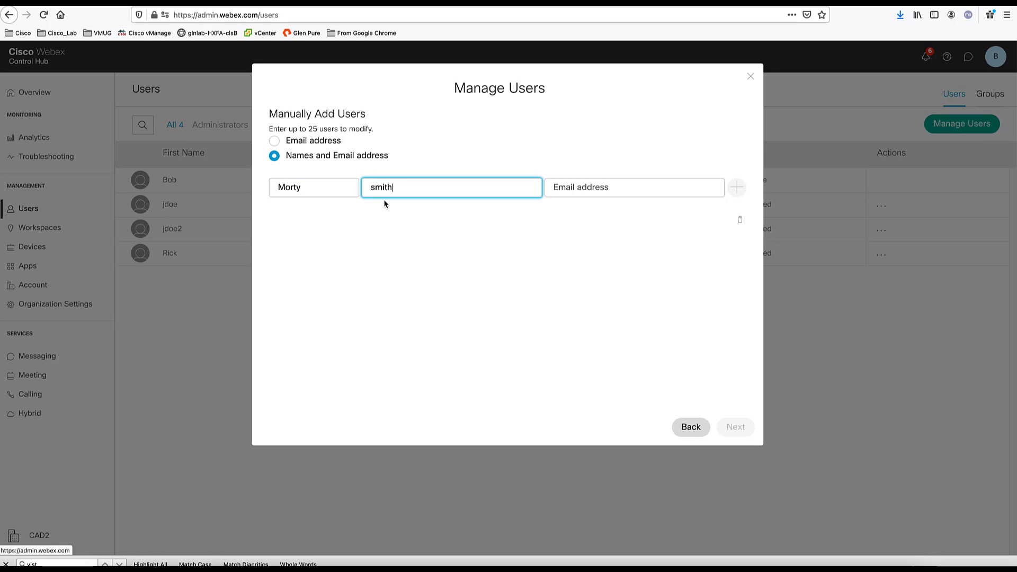
left_click(584, 180)
type("ms")
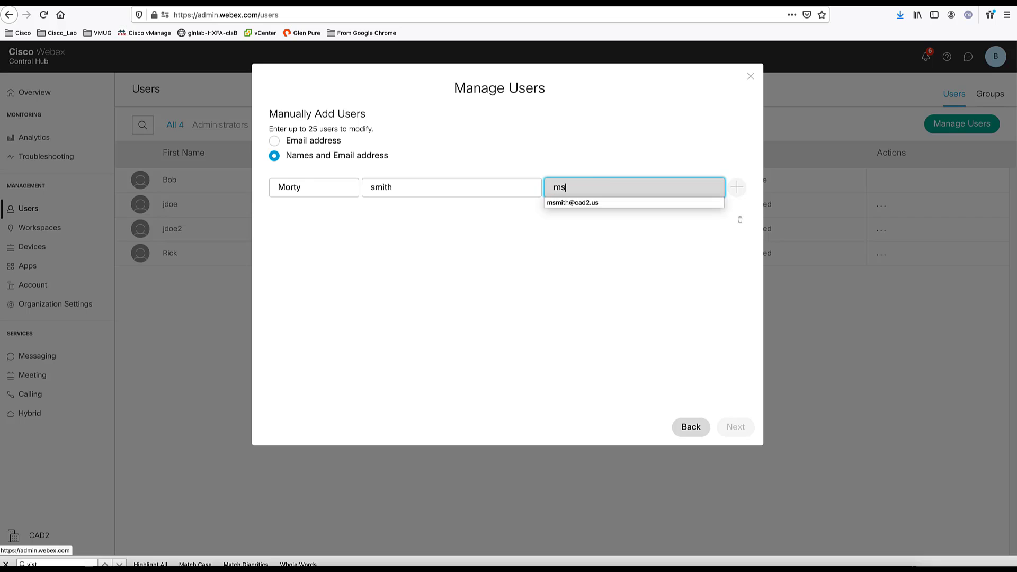
left_click(590, 205)
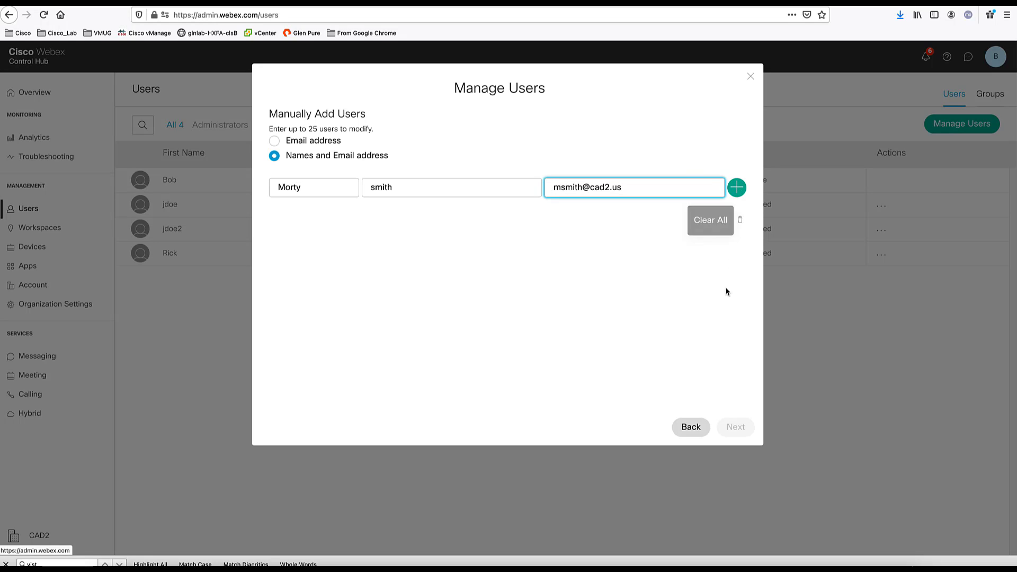
left_click(736, 187)
left_click(737, 430)
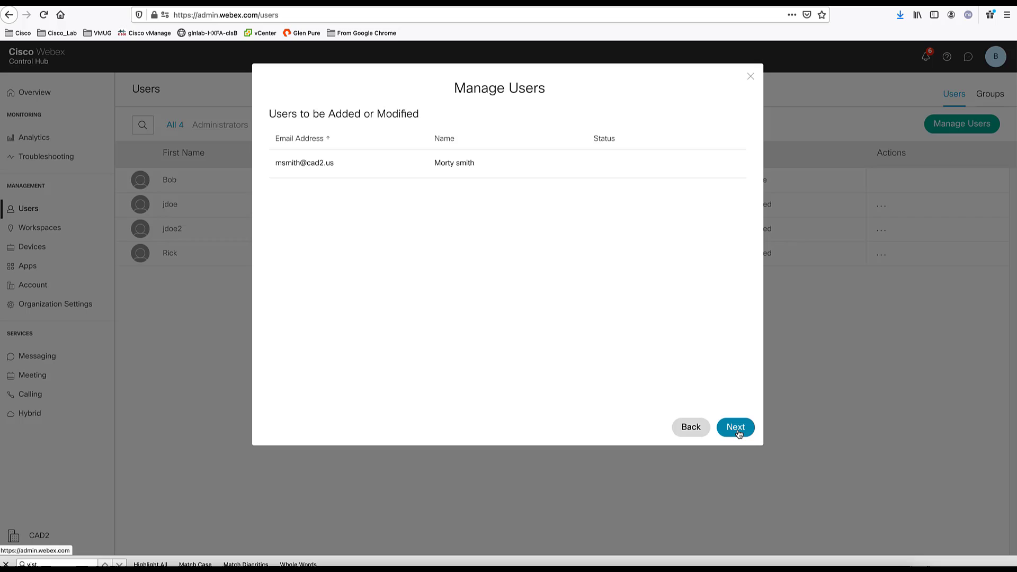
left_click(739, 432)
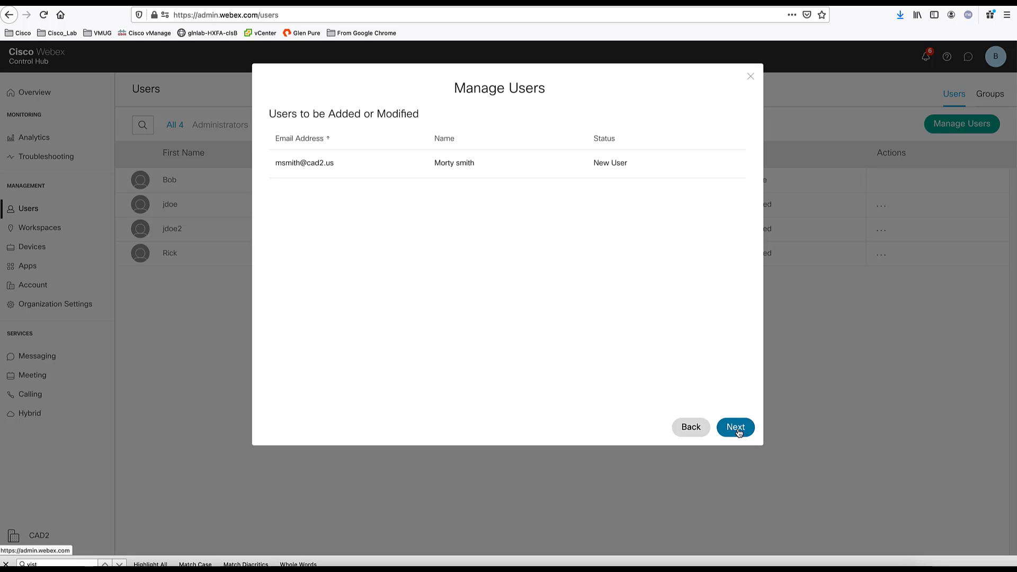